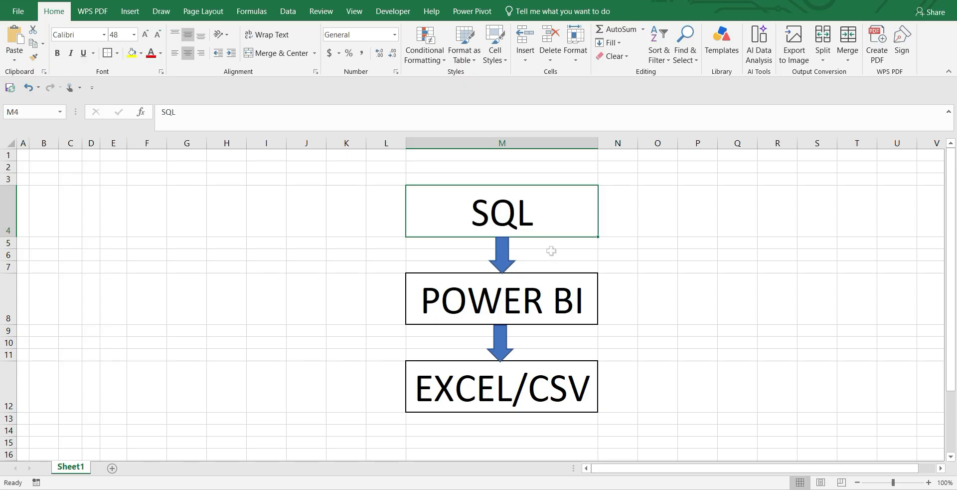
pyautogui.click(541, 294)
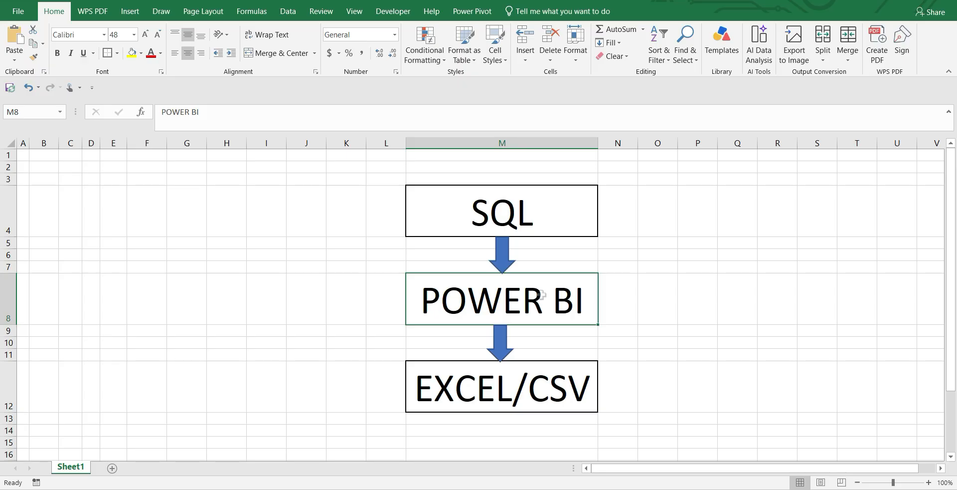
pyautogui.click(536, 391)
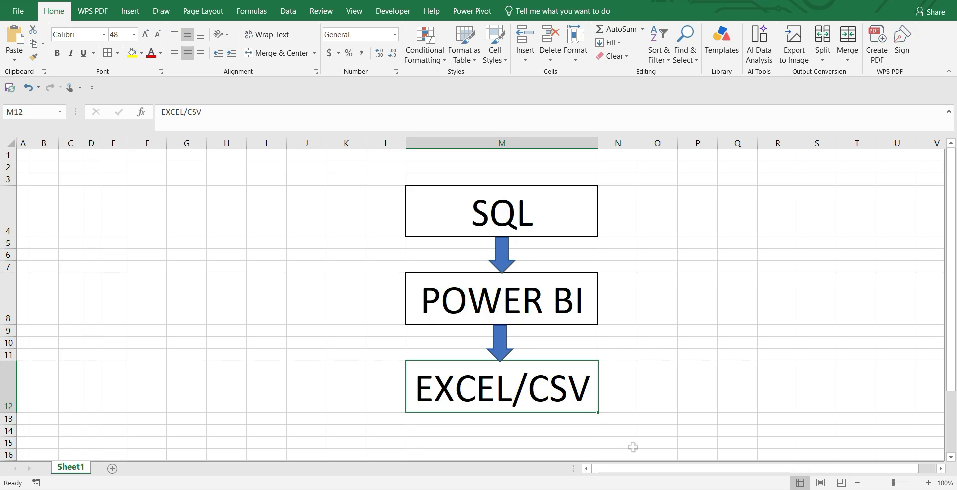
# Step: Switch to MySQL Workbench and create a new connection named "SQL Connection" with the default parameters
pyautogui.click(651, 488)
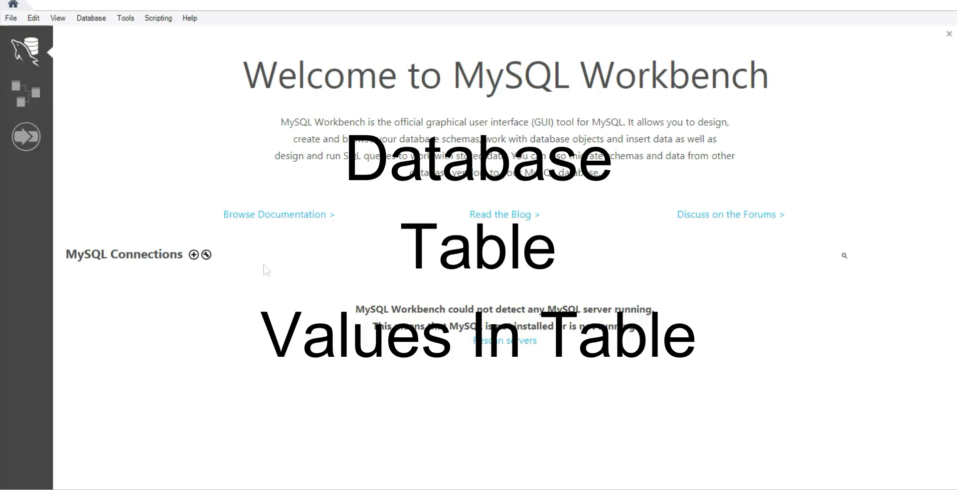
pyautogui.click(194, 255)
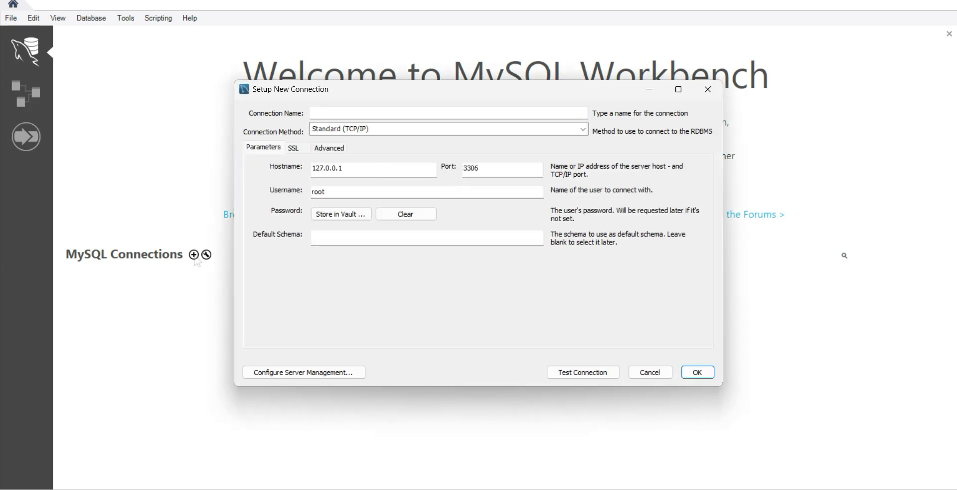
pyautogui.click(362, 112)
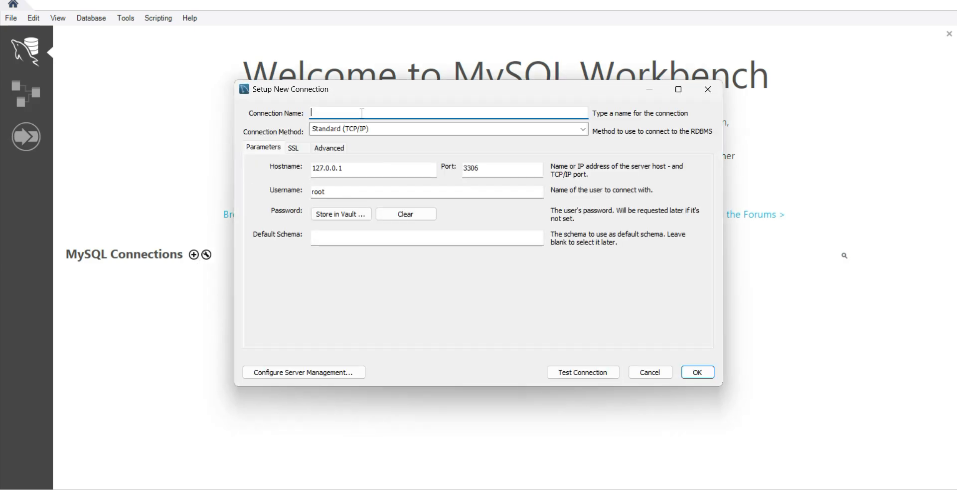
pyautogui.write('SQL SConnection')
pyautogui.click(698, 372)
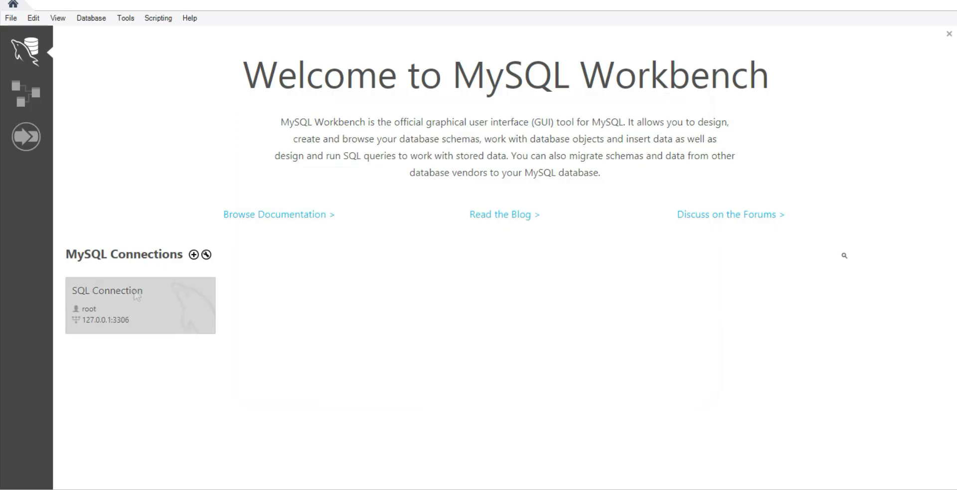
# Step: Open SQL Connection by entering the root user's password
pyautogui.click(148, 308)
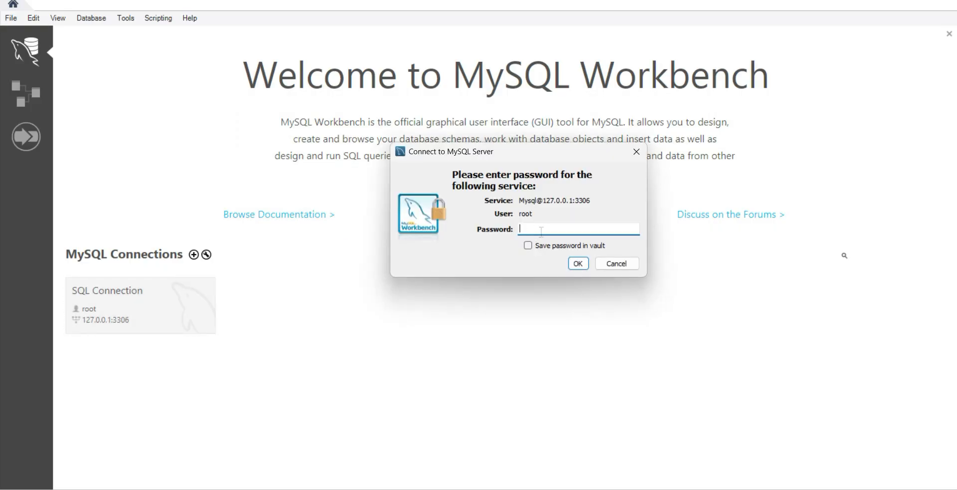
pyautogui.press('capslock')
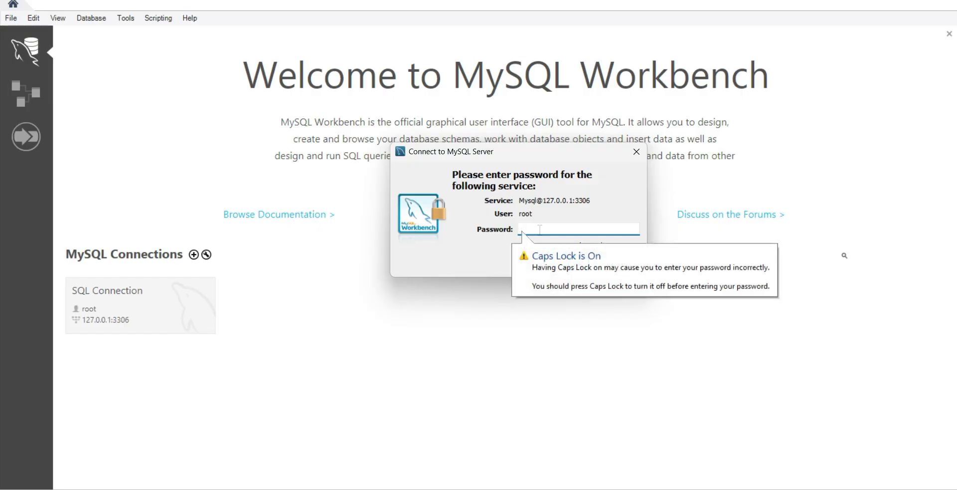
pyautogui.write('*')
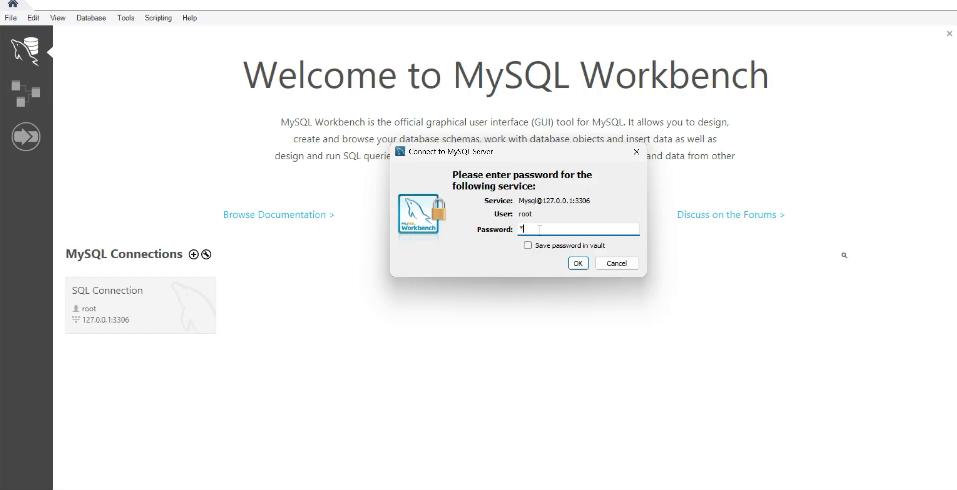
pyautogui.write('***********')
pyautogui.click(578, 264)
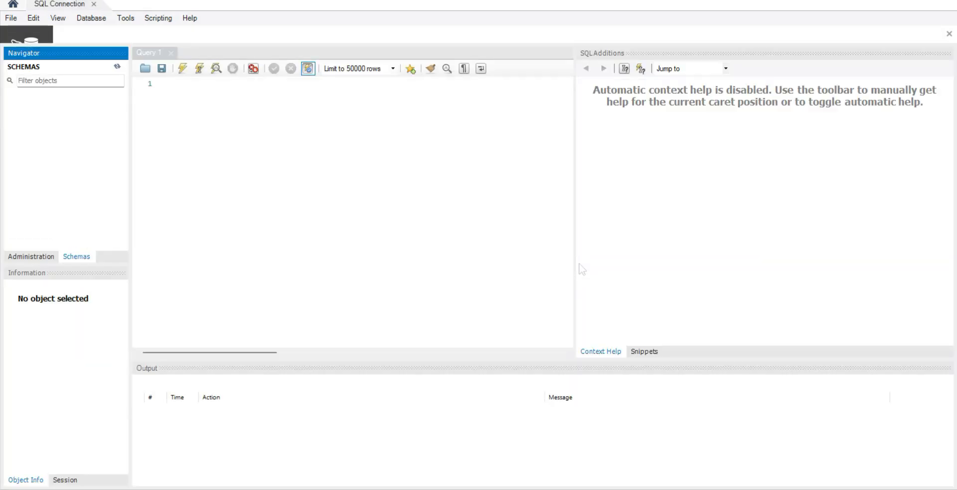
# Step: Write the statement "Create database Abc;" in the query editor and execute it
pyautogui.click(195, 86)
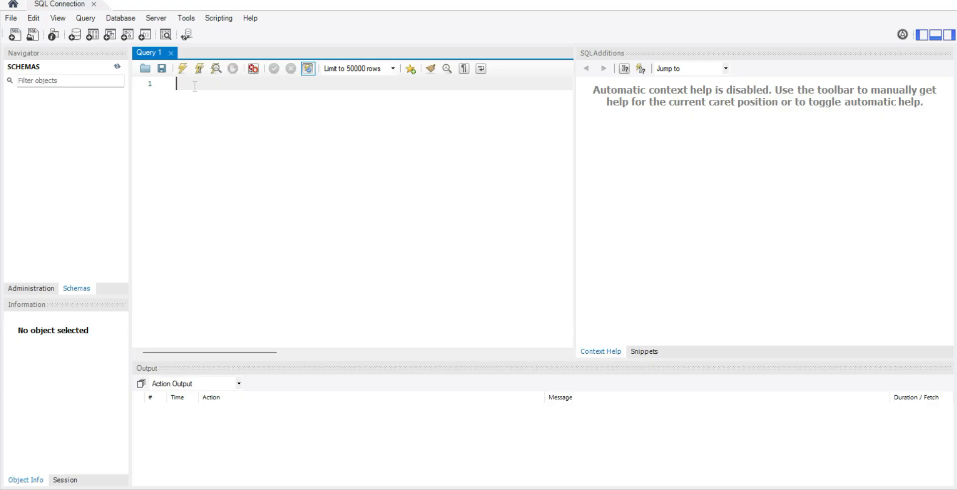
pyautogui.write('c')
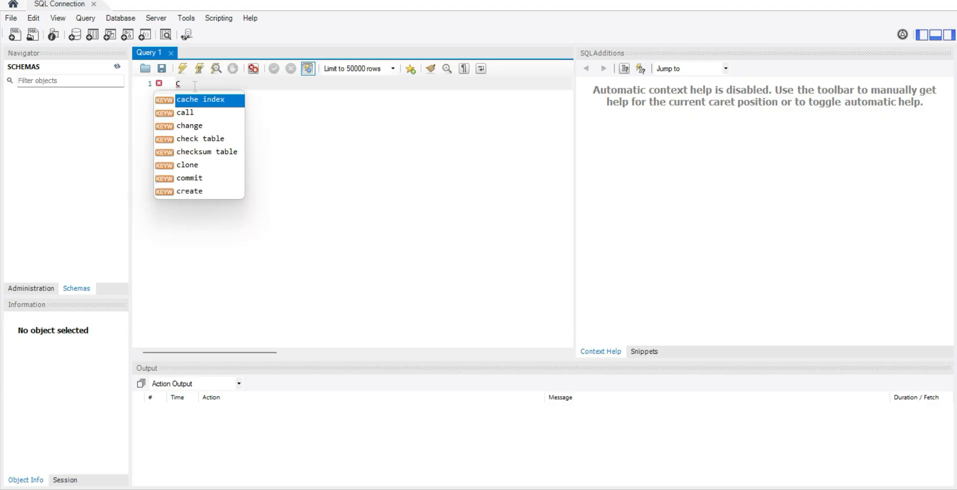
pyautogui.write('reate Da')
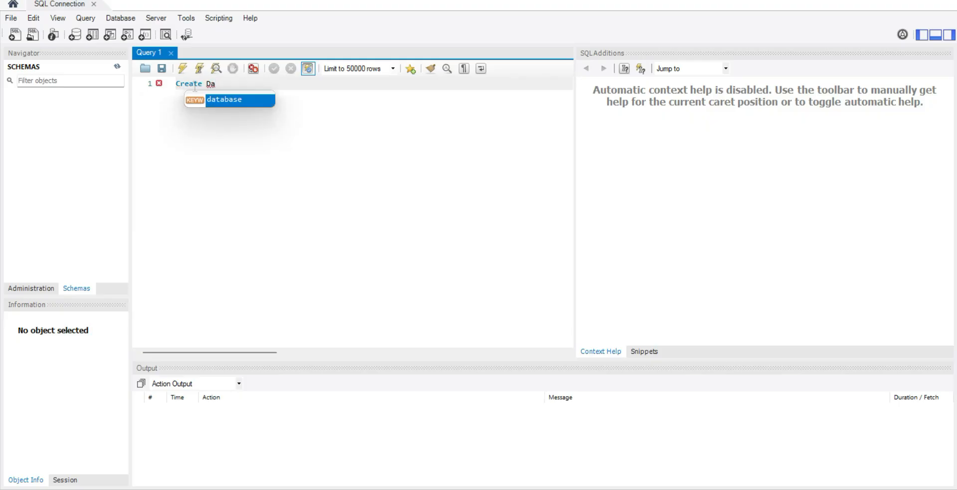
pyautogui.press('Return')
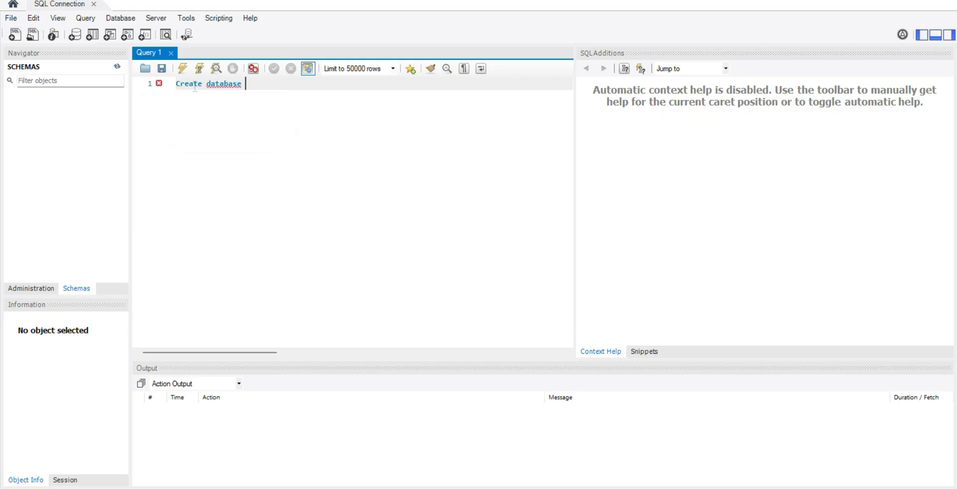
pyautogui.write('Abc;')
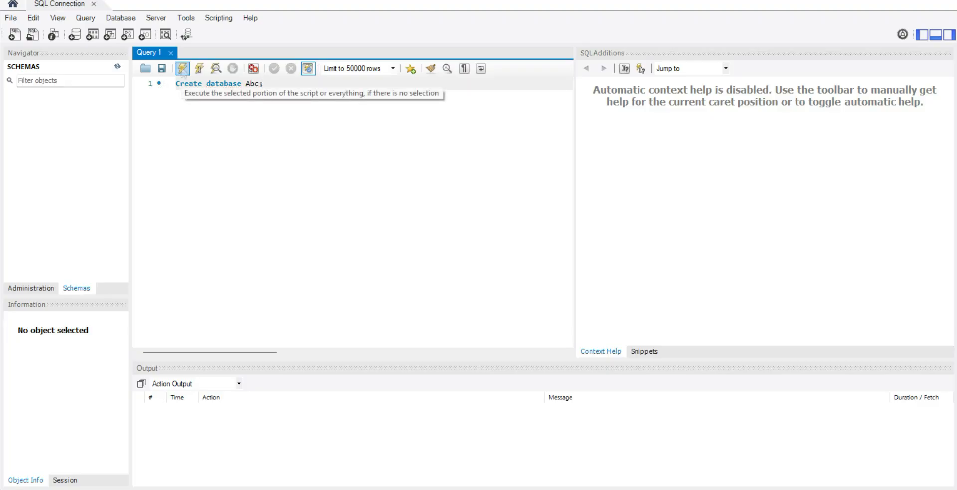
pyautogui.click(183, 71)
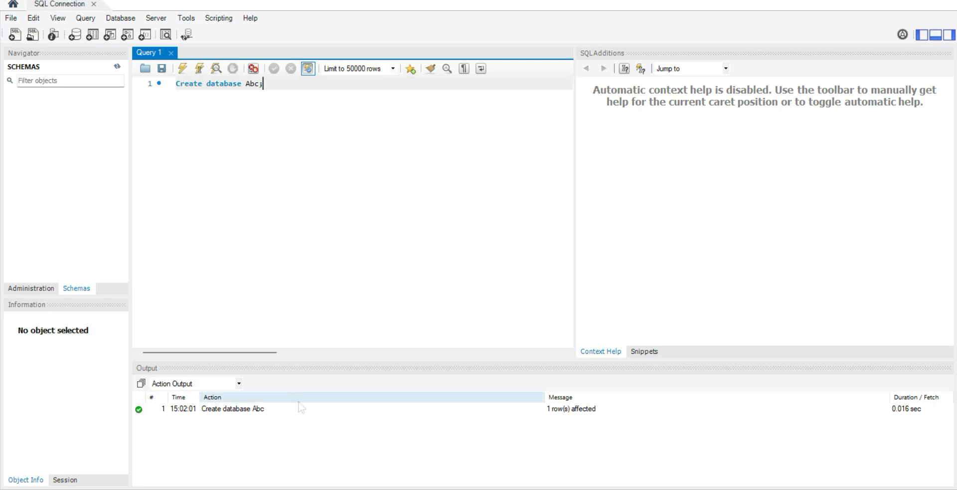
# Step: Clear the database creation statement from the query editor and refresh the schema list
pyautogui.press('BackSpace')
pyautogui.press('BackSpace')
pyautogui.press('BackSpace')
pyautogui.press('BackSpace')
pyautogui.press('BackSpace')
pyautogui.press('BackSpace')
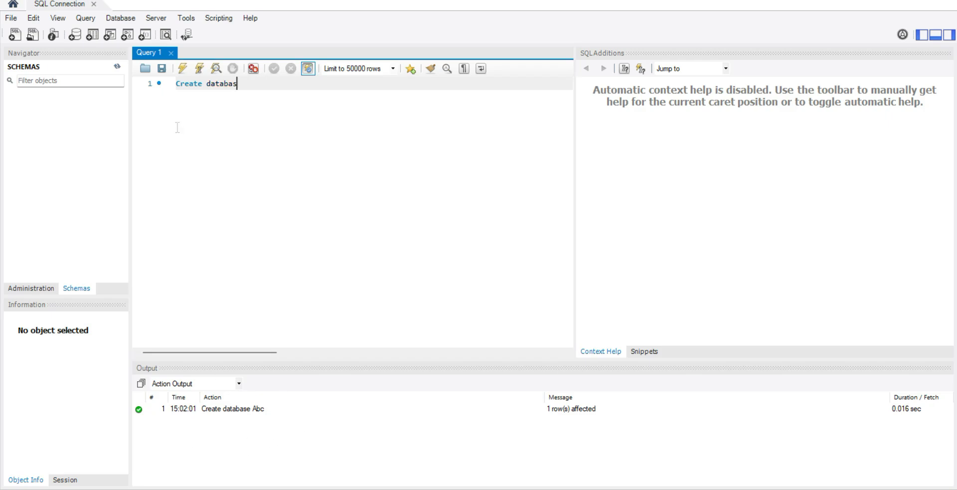
pyautogui.press('BackSpace')
pyautogui.press('BackSpace')
pyautogui.press('BackSpace')
pyautogui.press('BackSpace')
pyautogui.press('BackSpace')
pyautogui.press('BackSpace')
pyautogui.press('BackSpace')
pyautogui.press('BackSpace')
pyautogui.press('BackSpace')
pyautogui.press('BackSpace')
pyautogui.press('BackSpace')
pyautogui.press('BackSpace')
pyautogui.press('BackSpace')
pyautogui.press('BackSpace')
pyautogui.click(117, 66)
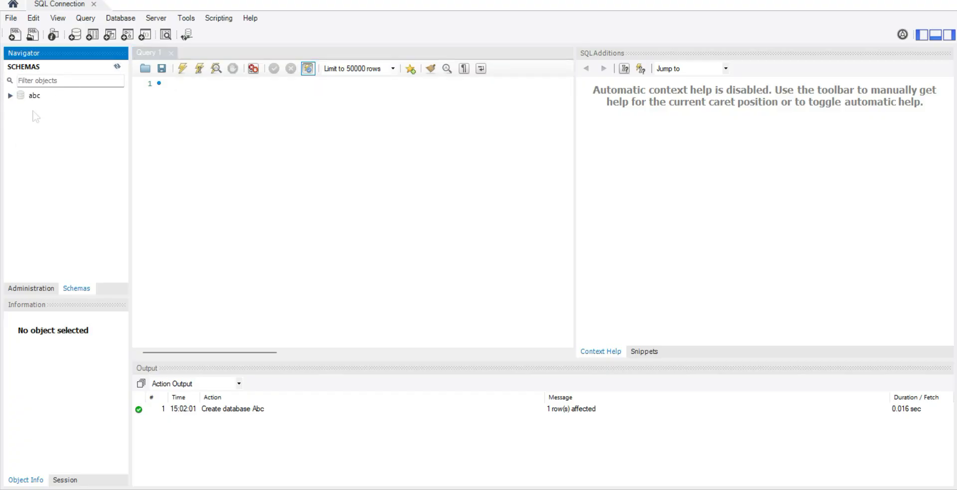
# Step: Write "use abc;" as the first line of the emptied query and start a new line
pyautogui.click(210, 85)
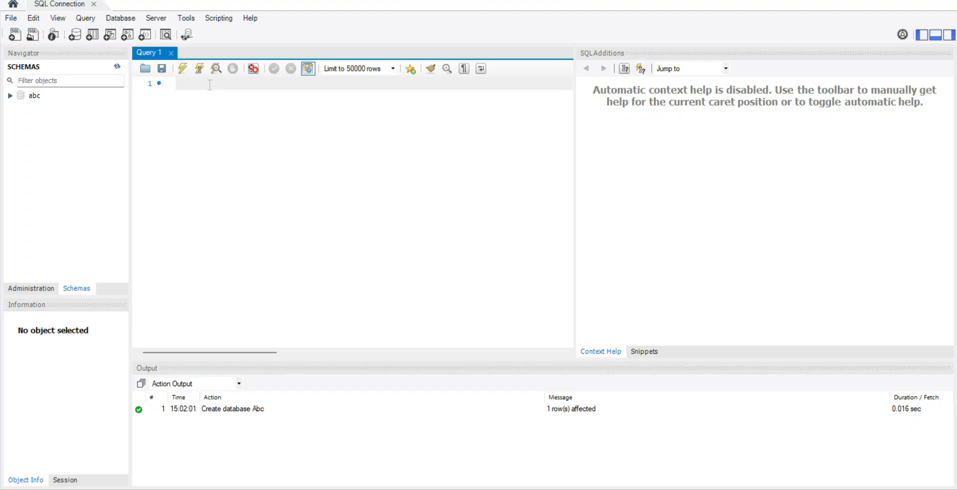
pyautogui.write('use abc;')
pyautogui.press('Return')
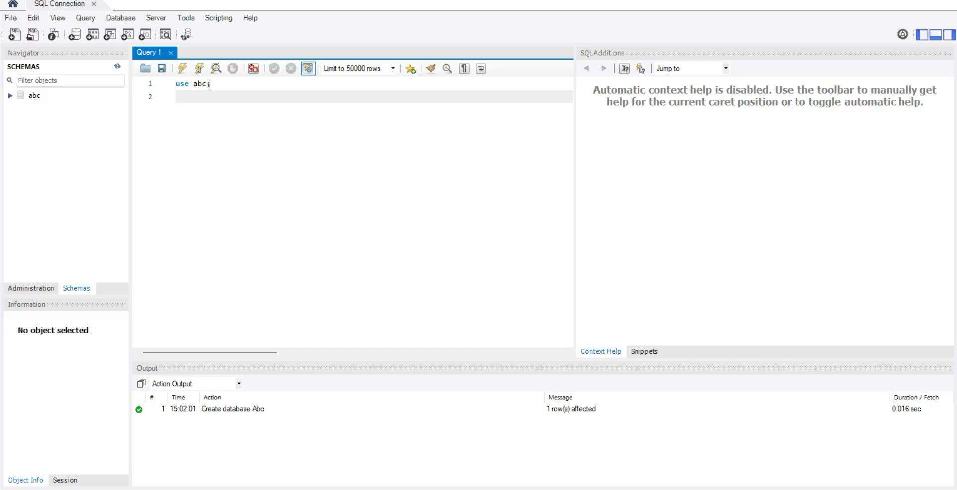
# Step: Begin a table definition on the second line with "create table emp ("
pyautogui.write('create table emp;')
pyautogui.press('BackSpace')
pyautogui.write('(')
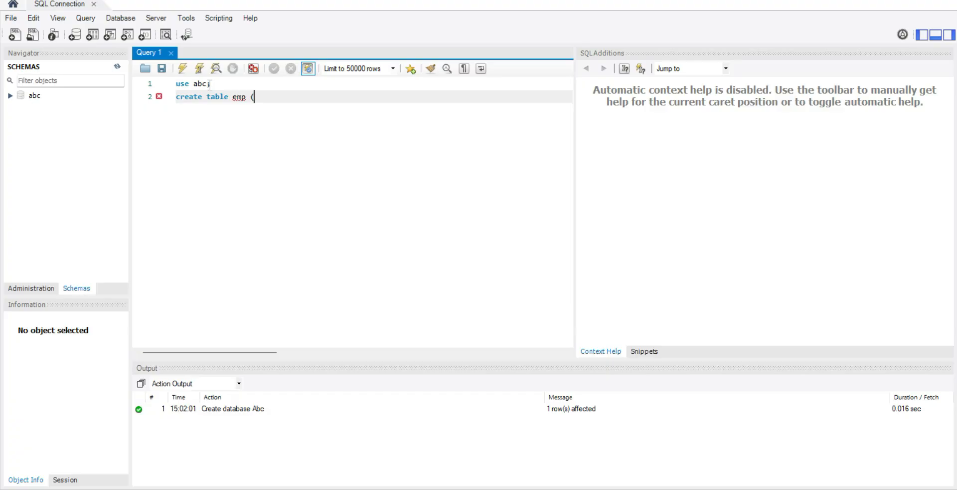
pyautogui.press('Return')
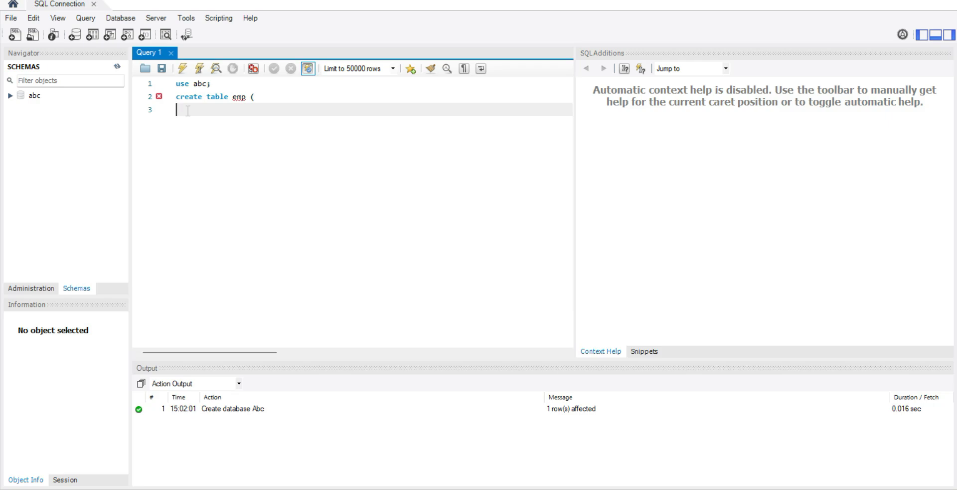
# Step: Add the column definition "emp_id int ," to the emp table statement
pyautogui.write('emp_id')
pyautogui.write('int')
pyautogui.write(',')
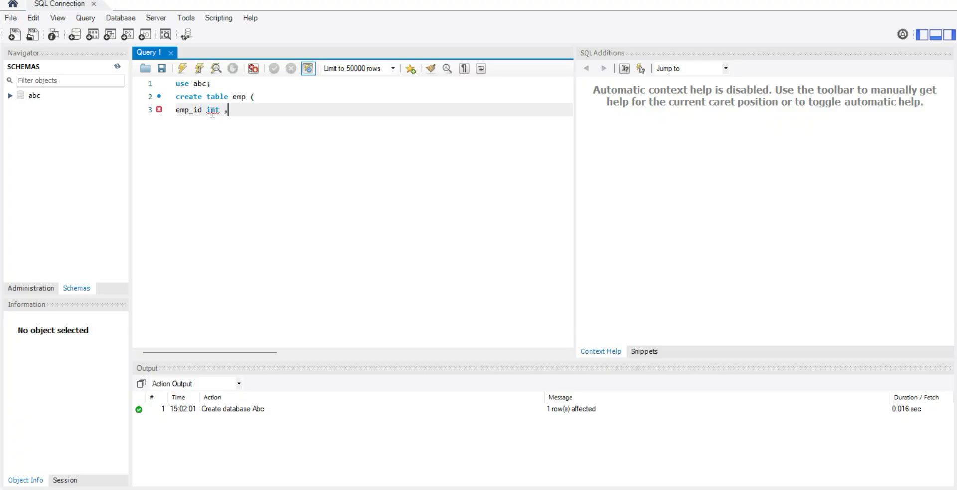
pyautogui.press('Return')
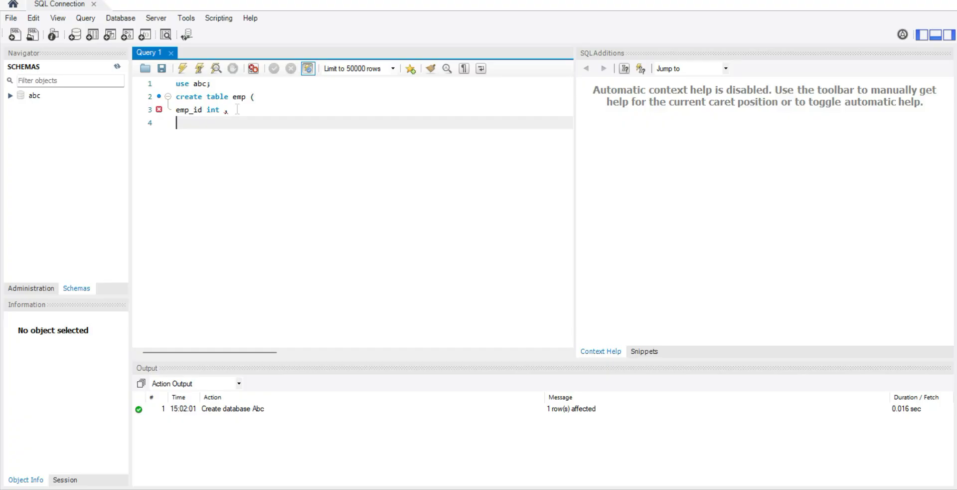
# Step: Add the column definition "name varchar(50)," below the emp_id column
pyautogui.write('name')
pyautogui.write('varchar')
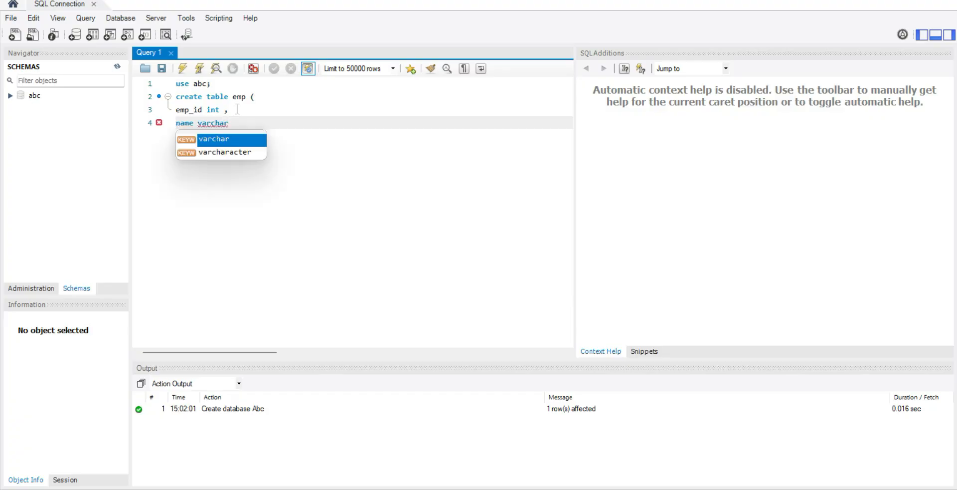
pyautogui.write('(50),')
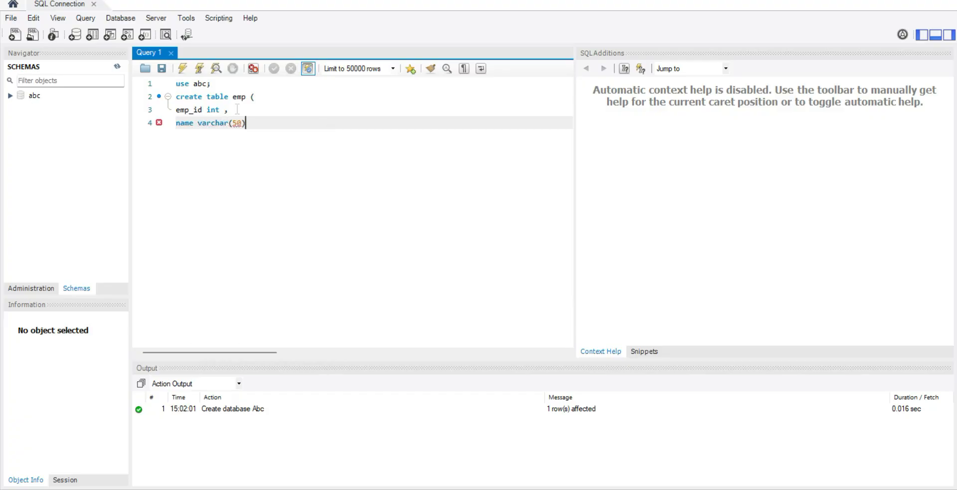
pyautogui.press('Return')
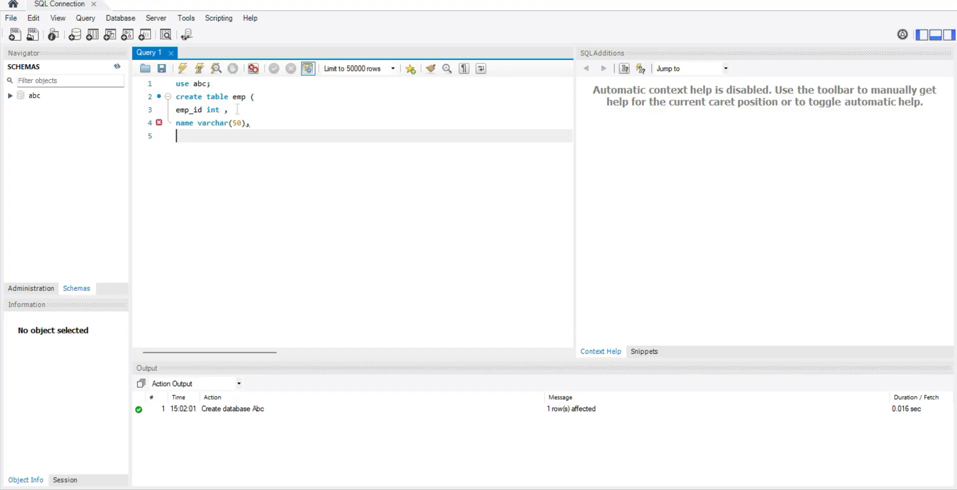
# Step: Add the column definition "Target int ," below the name column
pyautogui.write('Target int')
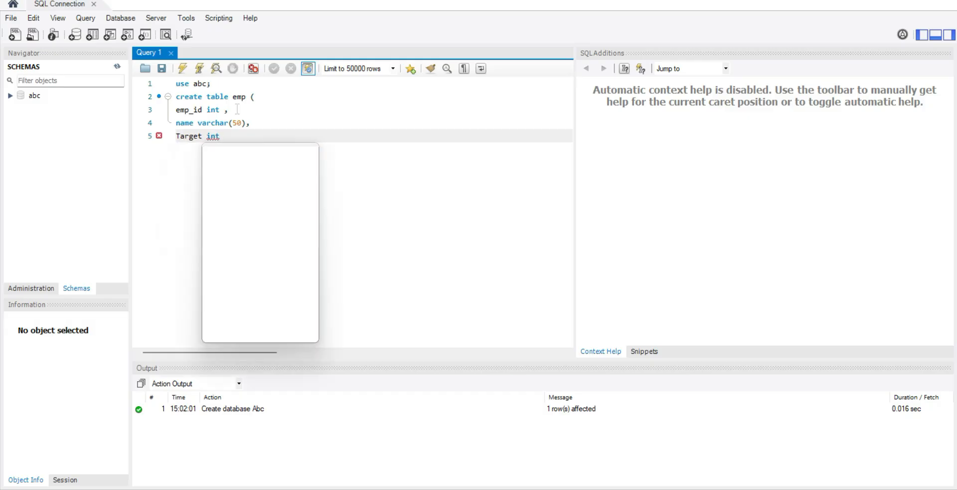
pyautogui.write(' ,')
pyautogui.press('Return')
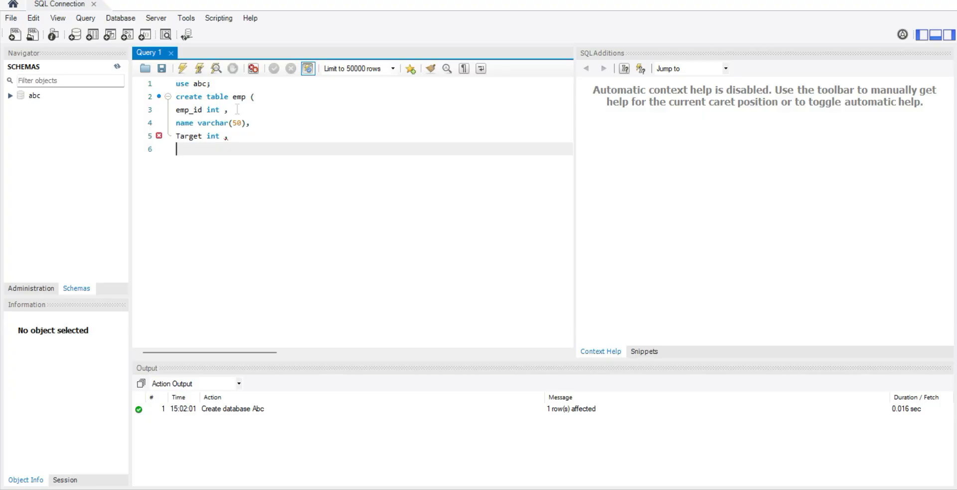
# Step: Add the last column definition "Achievement decimal (10,2)" to the emp table statement
pyautogui.write('Achievement')
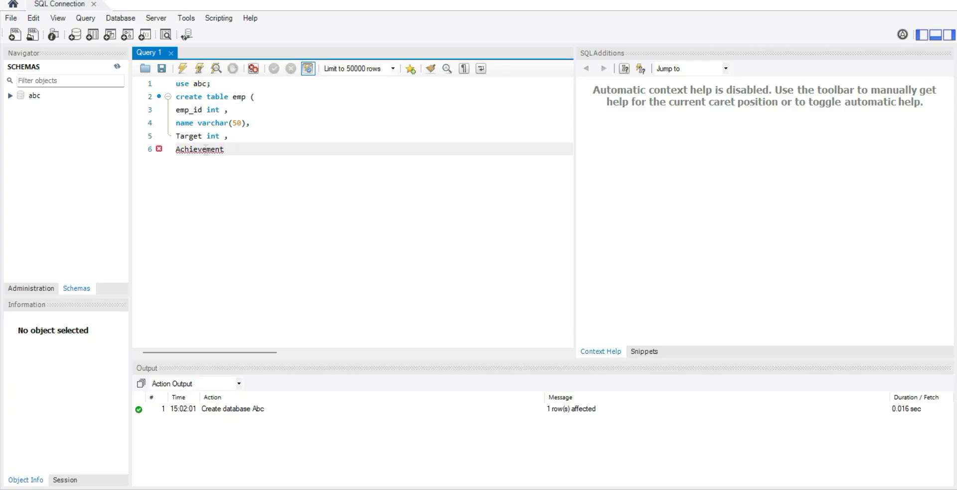
pyautogui.rightClick(205, 148)
pyautogui.click(287, 145)
pyautogui.press('Escape')
pyautogui.write('de')
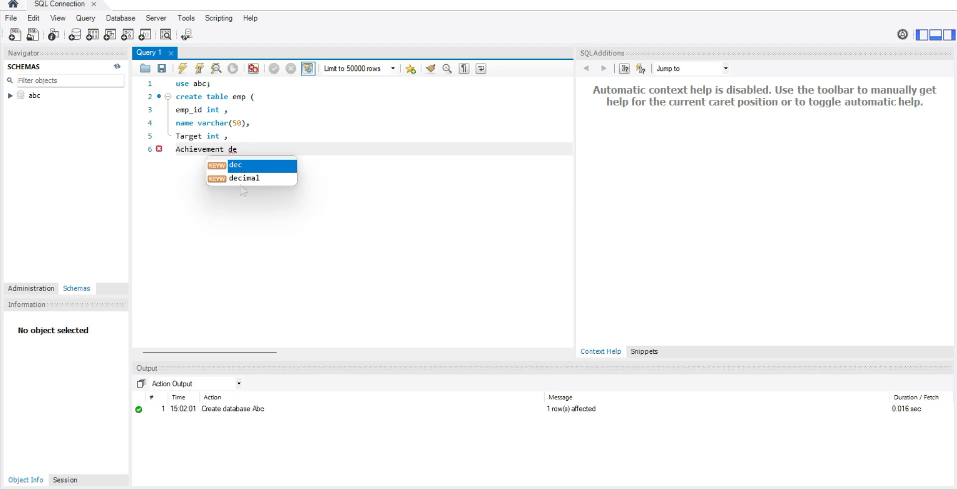
pyautogui.press('Down')
pyautogui.press('Return')
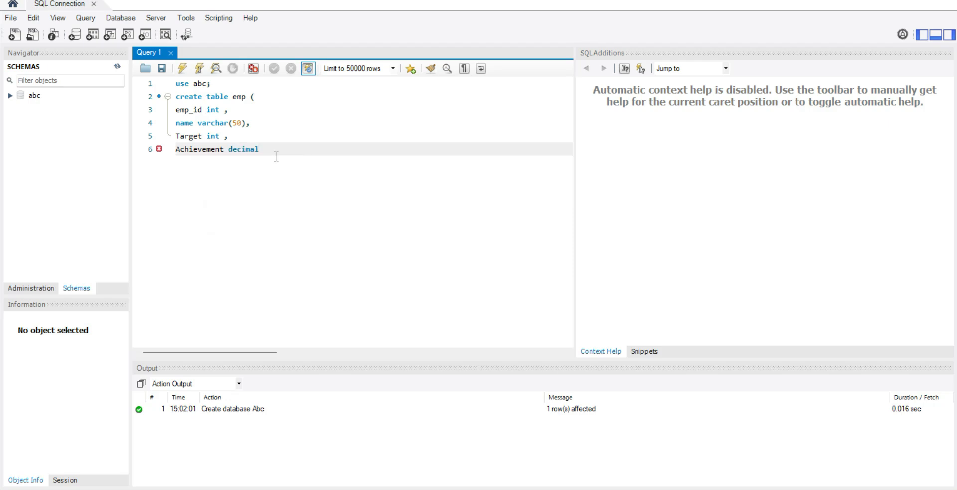
pyautogui.write('(10,2)')
# Step: Close the table statement with ");" on its own line and execute the whole script
pyautogui.press('Return')
pyautogui.write(');')
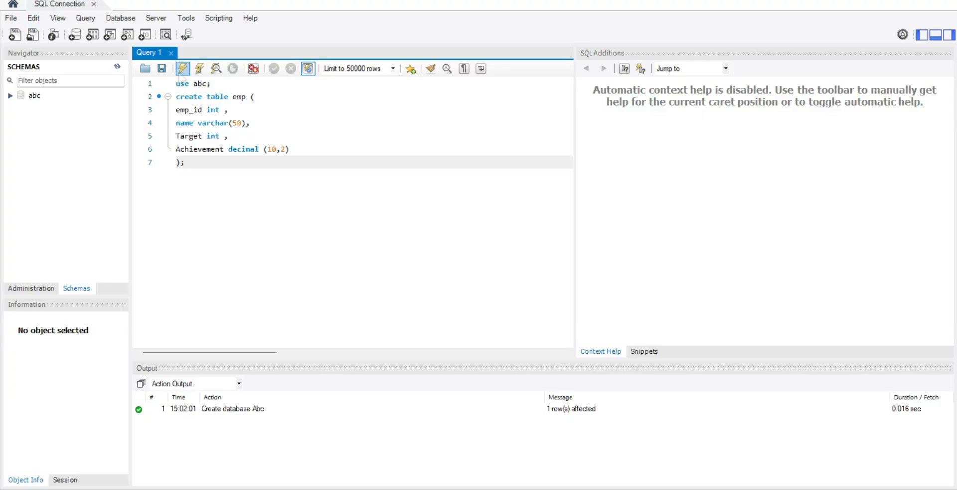
pyautogui.click(183, 68)
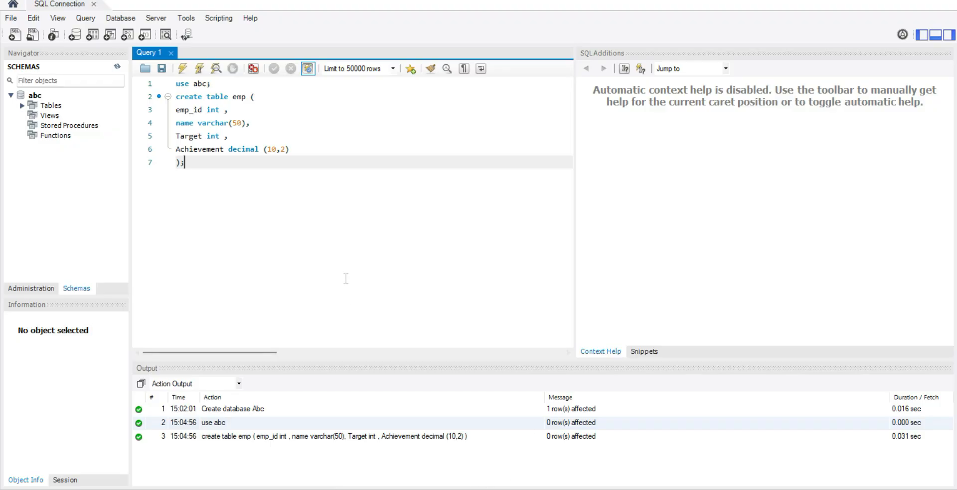
# Step: Add "show tables;" on a new line below the create table statement and execute only that statement
pyautogui.press('Return')
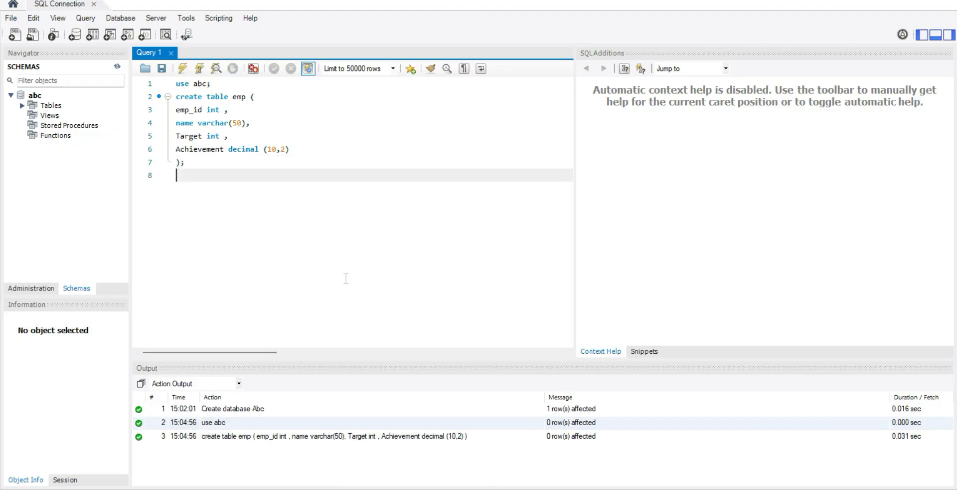
pyautogui.write('show tables;')
pyautogui.hotkey('ctrl', 'shift', 'Left')
pyautogui.hotkey('ctrl', 'shift', 'Left')
pyautogui.hotkey('ctrl', 'shift', 'Left')
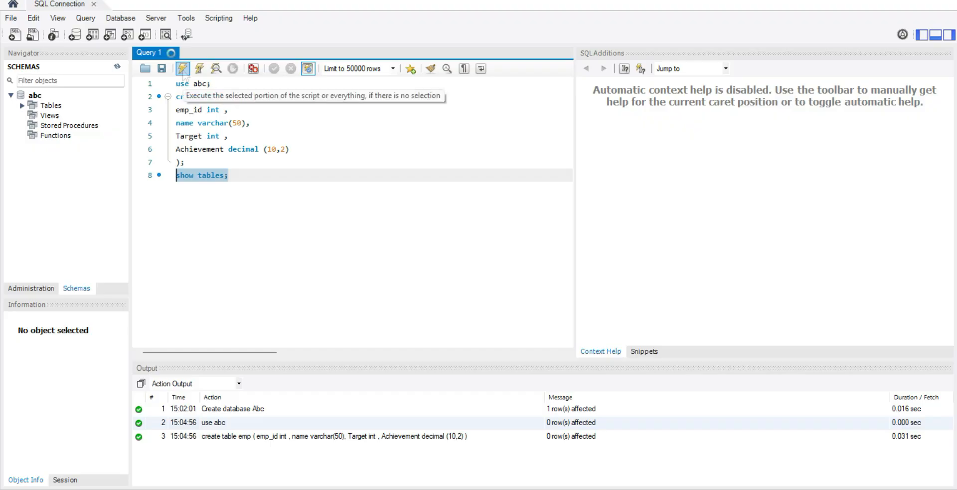
pyautogui.click(183, 68)
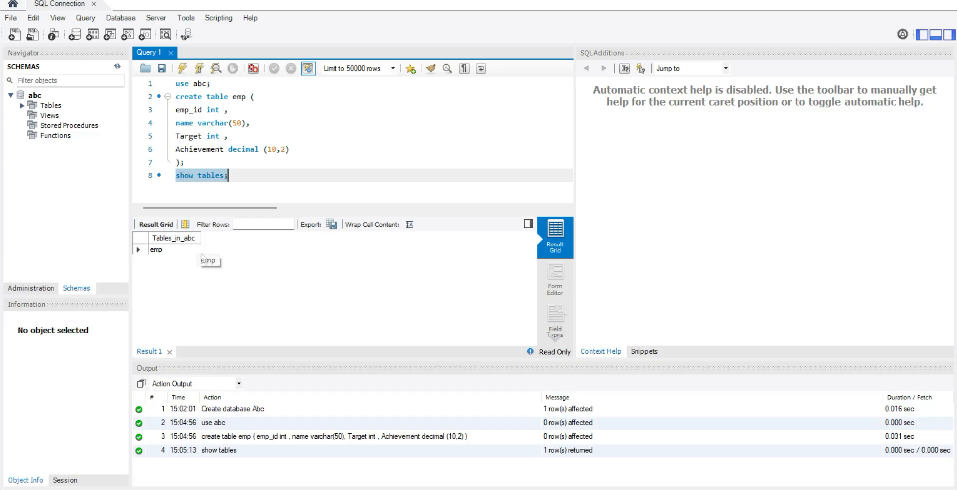
# Step: Add "select * from emp;" on a new line below the show tables statement and execute only that query
pyautogui.click(236, 176)
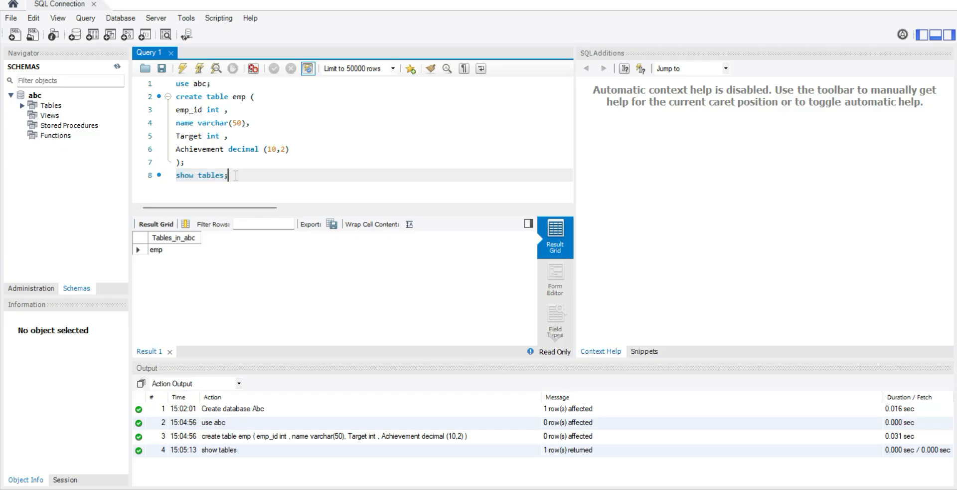
pyautogui.press('Return')
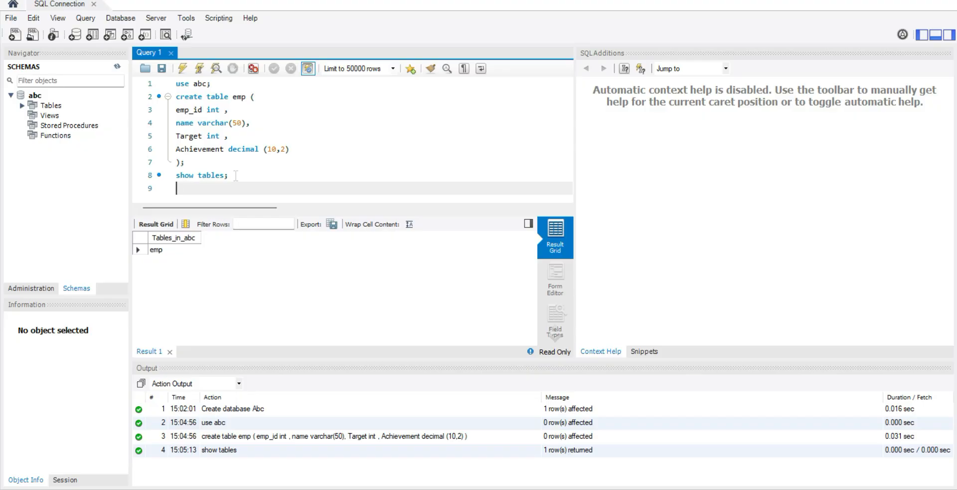
pyautogui.write('elect * from emp;')
pyautogui.hotkey('shift', 'Left')
pyautogui.hotkey('shift', 'Left')
pyautogui.hotkey('shift', 'Left')
pyautogui.hotkey('shift', 'Left')
pyautogui.hotkey('shift', 'Left')
pyautogui.hotkey('shift', 'Left')
pyautogui.hotkey('shift', 'Left')
pyautogui.hotkey('shift', 'Left')
pyautogui.hotkey('shift', 'Left')
pyautogui.hotkey('shift', 'Left')
pyautogui.hotkey('shift', 'Left')
pyautogui.hotkey('shift', 'Left')
pyautogui.hotkey('shift', 'Left')
pyautogui.hotkey('shift', 'Left')
pyautogui.hotkey('shift', 'Left')
pyautogui.hotkey('shift', 'Left')
pyautogui.hotkey('shift', 'Left')
pyautogui.hotkey('shift', 'Left')
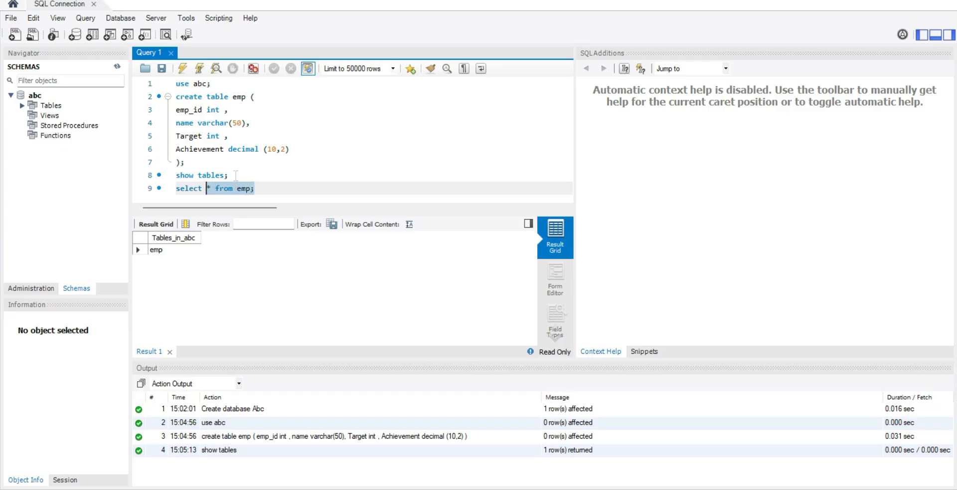
pyautogui.click(182, 69)
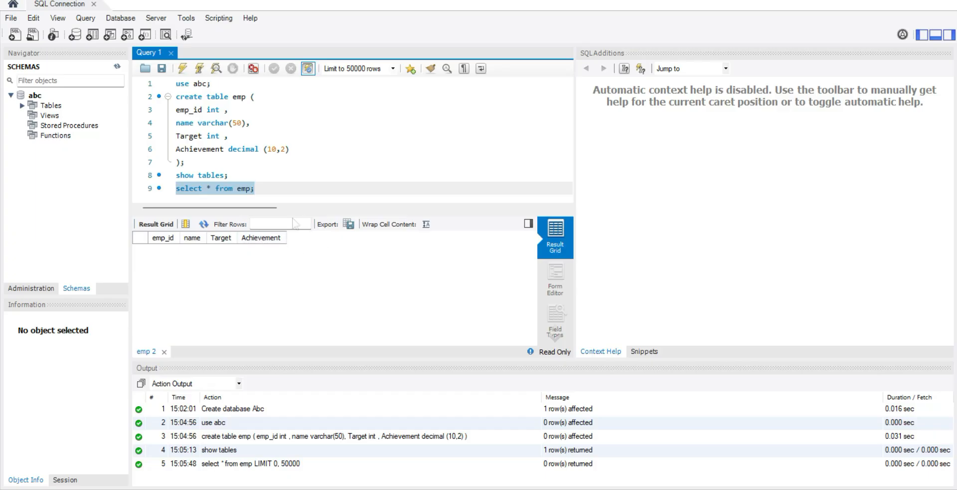
# Step: Delete all the existing statements from the query editor
pyautogui.click(274, 189)
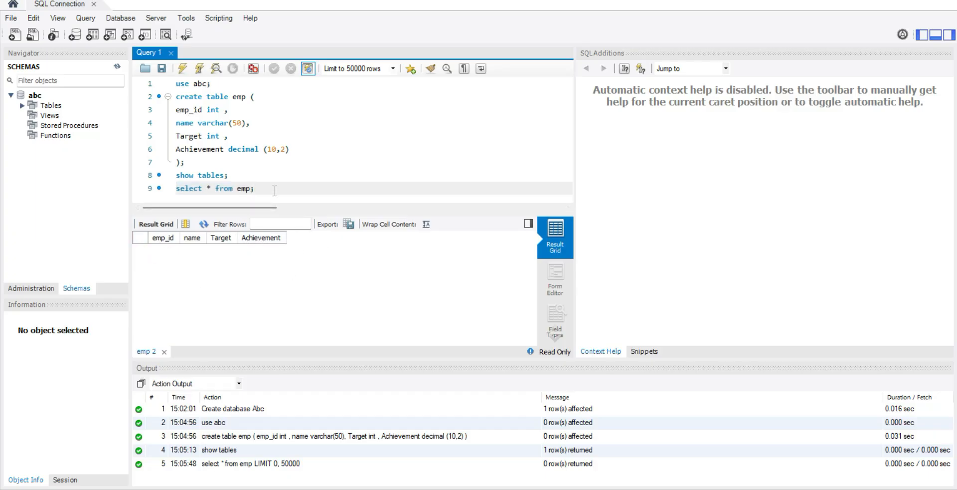
pyautogui.press('BackSpace')
pyautogui.press('BackSpace')
pyautogui.press('BackSpace')
pyautogui.press('BackSpace')
pyautogui.press('BackSpace')
pyautogui.press('BackSpace')
pyautogui.press('BackSpace')
pyautogui.press('BackSpace')
pyautogui.press('BackSpace')
pyautogui.press('BackSpace')
pyautogui.press('BackSpace')
pyautogui.press('BackSpace')
pyautogui.press('BackSpace')
pyautogui.press('BackSpace')
pyautogui.press('BackSpace')
pyautogui.press('BackSpace')
pyautogui.press('BackSpace')
pyautogui.press('BackSpace')
pyautogui.press('BackSpace')
pyautogui.press('BackSpace')
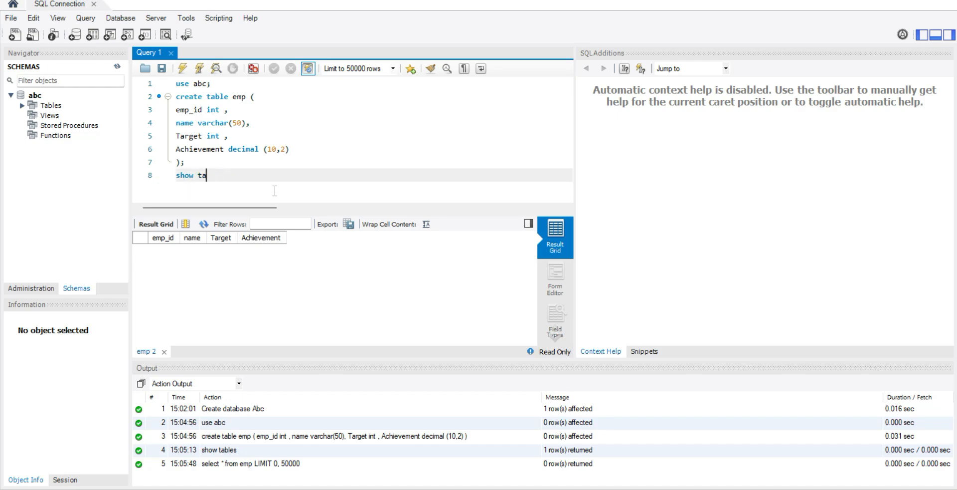
pyautogui.press('BackSpace')
pyautogui.press('BackSpace')
pyautogui.press('BackSpace')
pyautogui.press('BackSpace')
pyautogui.press('BackSpace')
pyautogui.press('BackSpace')
pyautogui.press('BackSpace')
pyautogui.press('BackSpace')
pyautogui.press('BackSpace')
pyautogui.press('BackSpace')
pyautogui.press('BackSpace')
pyautogui.press('BackSpace')
pyautogui.press('BackSpace')
pyautogui.press('BackSpace')
pyautogui.press('BackSpace')
pyautogui.press('BackSpace')
pyautogui.press('BackSpace')
pyautogui.press('BackSpace')
pyautogui.press('BackSpace')
pyautogui.press('BackSpace')
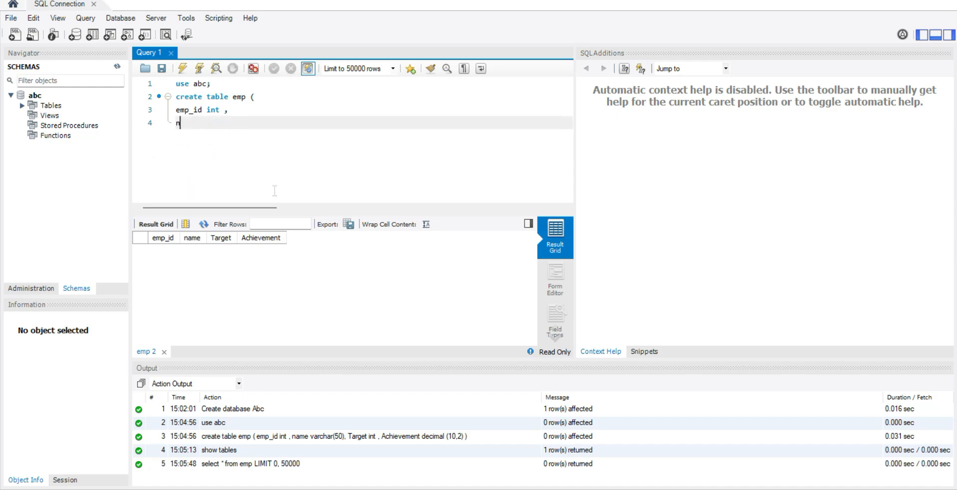
pyautogui.press('BackSpace')
pyautogui.press('BackSpace')
pyautogui.press('BackSpace')
pyautogui.press('BackSpace')
pyautogui.press('BackSpace')
pyautogui.press('BackSpace')
pyautogui.press('BackSpace')
pyautogui.press('BackSpace')
pyautogui.press('BackSpace')
pyautogui.press('BackSpace')
pyautogui.press('BackSpace')
pyautogui.press('BackSpace')
pyautogui.press('BackSpace')
pyautogui.press('BackSpace')
pyautogui.press('BackSpace')
pyautogui.press('BackSpace')
pyautogui.press('BackSpace')
pyautogui.press('BackSpace')
pyautogui.press('BackSpace')
pyautogui.press('BackSpace')
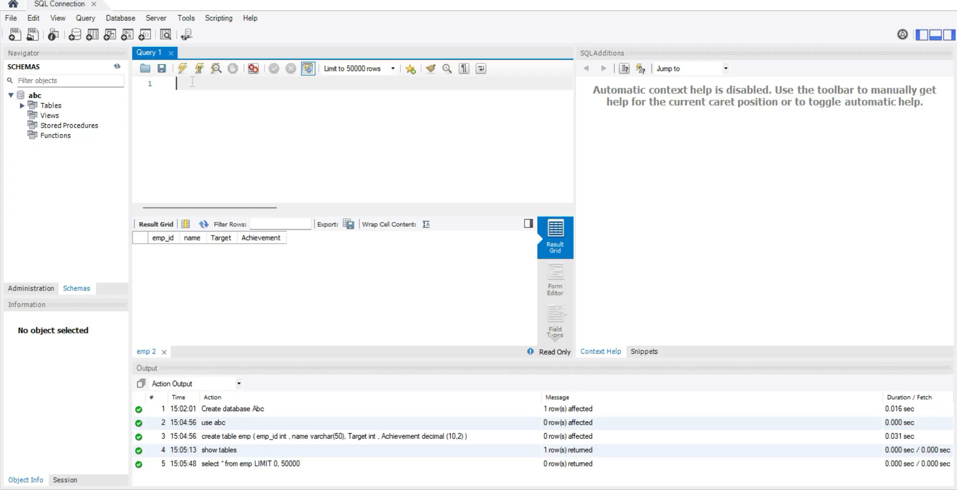
# Step: Begin an insert statement for the emp table with "insert into emp values("
pyautogui.write('insert')
pyautogui.write('into emp values(')
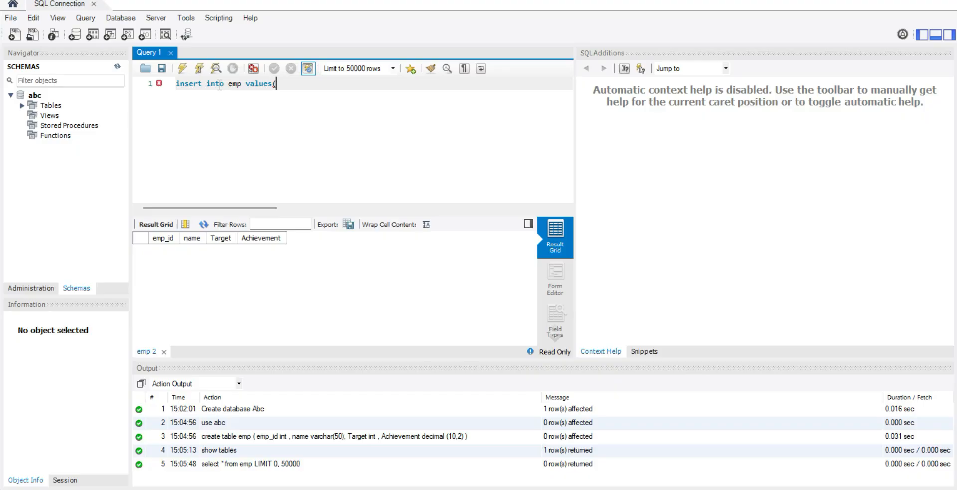
pyautogui.write("1,'")
# Step: Fill the insert values with emp_id 1, the first employee's name, Target 5000 and Achievement 0.10, and end the statement with ");"
pyautogui.write('TOM,')
pyautogui.write('5000,0.10')
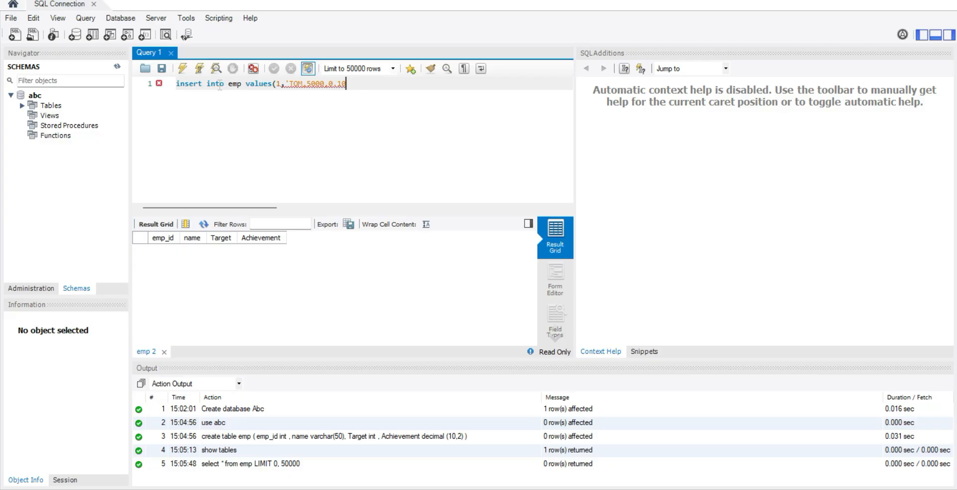
pyautogui.write(')')
pyautogui.write(';')
# Step: Add an empty line below the insert statement and insert the missing closing quote after the employee's name
pyautogui.moveTo(369, 86); pyautogui.dragTo(180, 87)
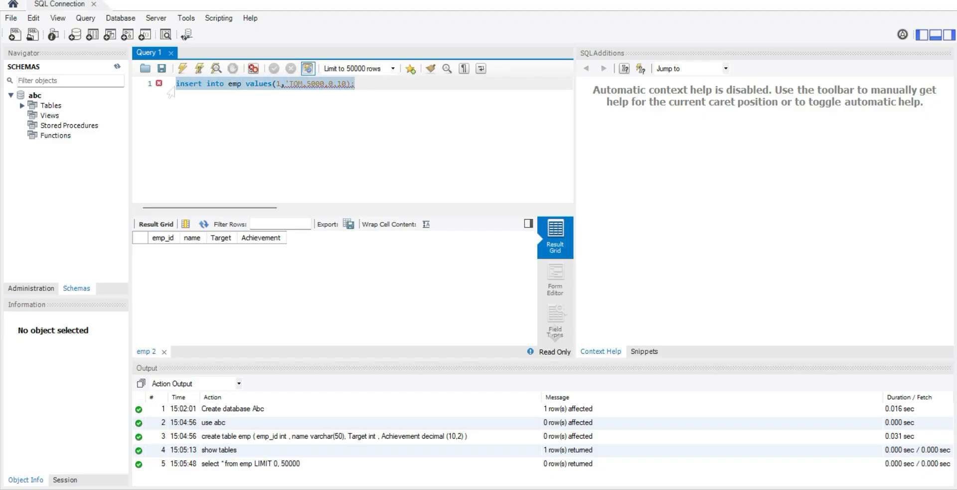
pyautogui.click(371, 85)
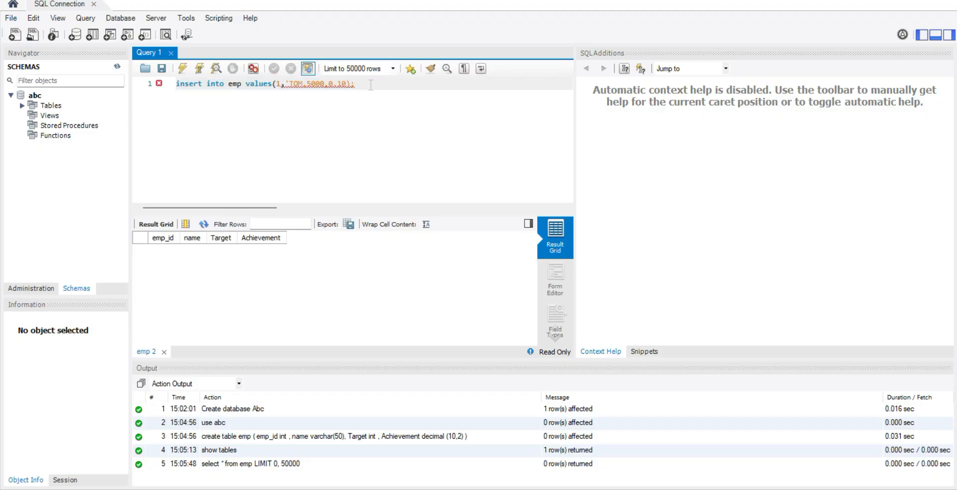
pyautogui.press('Return')
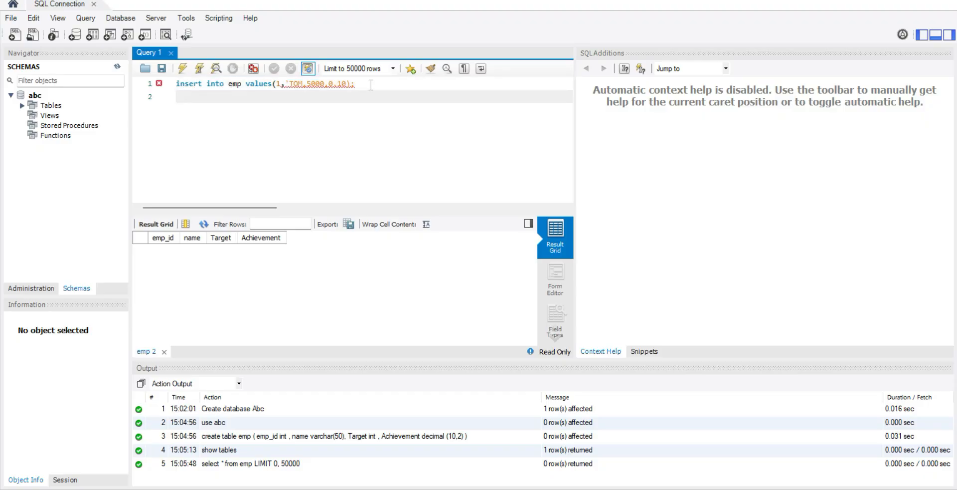
pyautogui.click(369, 85)
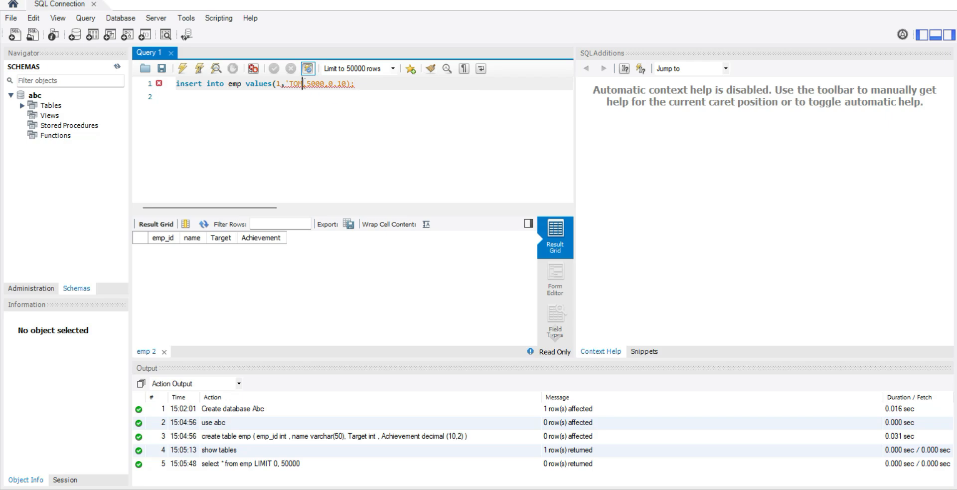
pyautogui.click(303, 83)
pyautogui.write("'")
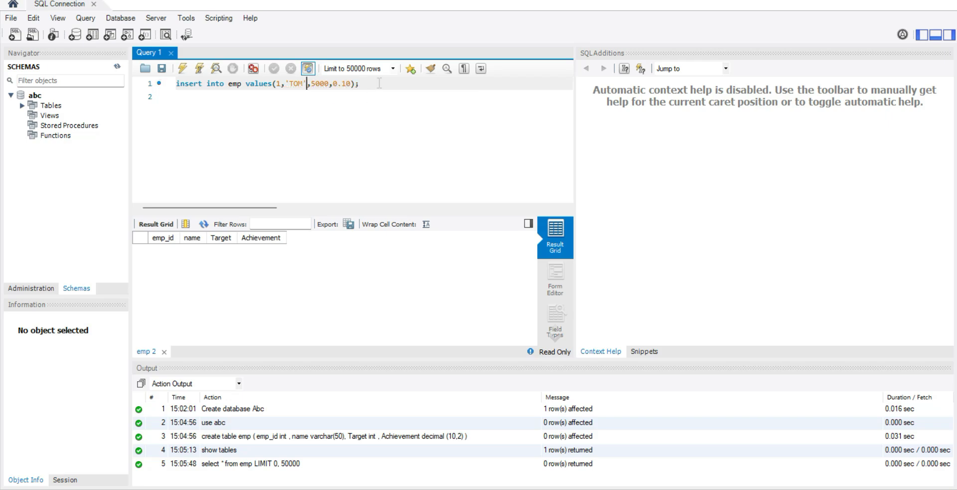
# Step: Duplicate the complete insert statement onto lines 2 and 3
pyautogui.click(379, 83)
pyautogui.hotkey('shift', 'Left')
pyautogui.hotkey('shift', 'Left')
pyautogui.hotkey('shift', 'Left')
pyautogui.hotkey('shift', 'Left')
pyautogui.hotkey('shift', 'Left')
pyautogui.hotkey('shift', 'Left')
pyautogui.hotkey('shift', 'Left')
pyautogui.hotkey('shift', 'Left')
pyautogui.hotkey('shift', 'Left')
pyautogui.hotkey('shift', 'Left')
pyautogui.hotkey('shift', 'Left')
pyautogui.hotkey('shift', 'Left')
pyautogui.hotkey('shift', 'Left')
pyautogui.hotkey('shift', 'Left')
pyautogui.hotkey('shift', 'Left')
pyautogui.hotkey('shift', 'Left')
pyautogui.hotkey('shift', 'Left')
pyautogui.hotkey('shift', 'Left')
pyautogui.hotkey('shift', 'Left')
pyautogui.hotkey('shift', 'Left')
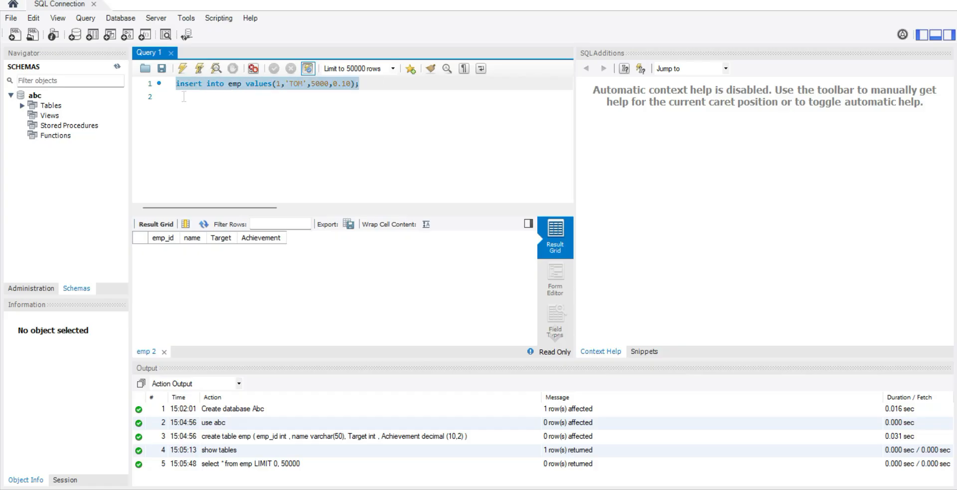
pyautogui.hotkey('ctrl', 'c')
pyautogui.click(184, 96)
pyautogui.hotkey('ctrl', 'v')
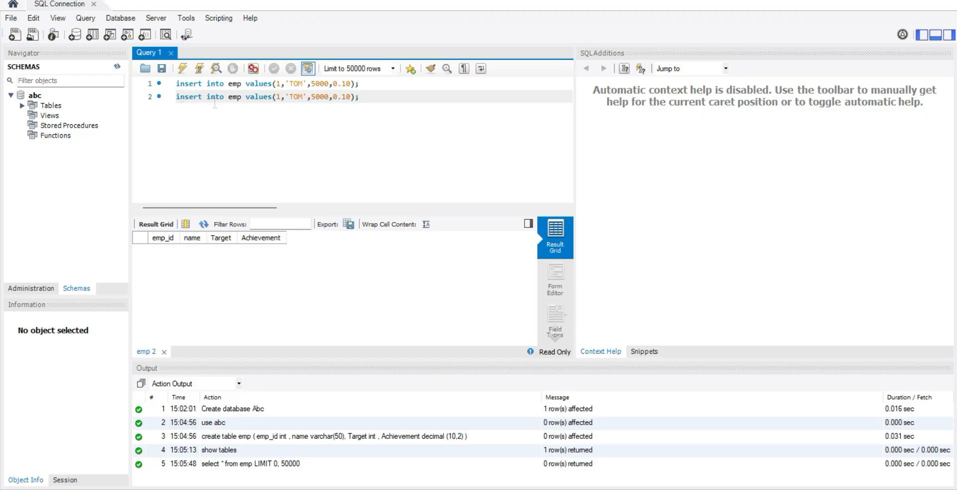
pyautogui.press('Return')
pyautogui.hotkey('ctrl', 'v')
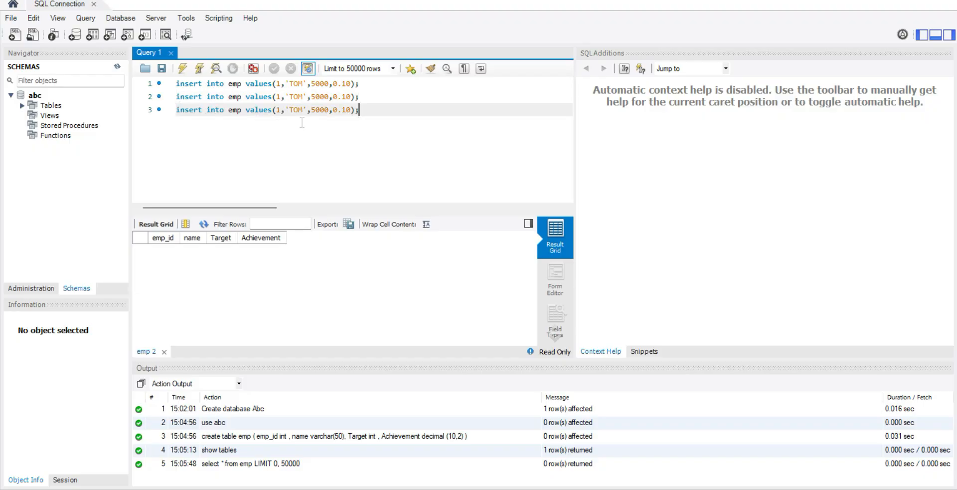
# Step: Replace the name in the second insert statement with the second employee's name
pyautogui.click(303, 95)
pyautogui.press('BackSpace')
pyautogui.press('BackSpace')
pyautogui.press('BackSpace')
pyautogui.write('Di')
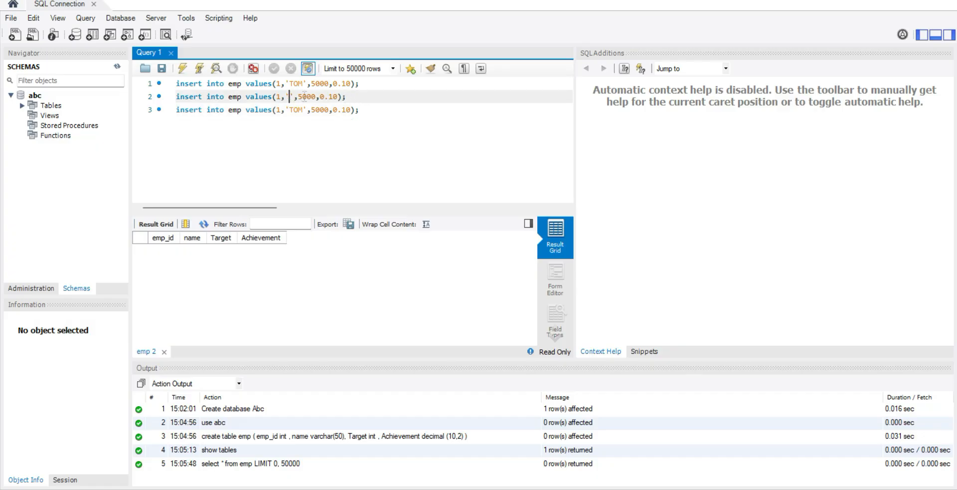
pyautogui.write('ck')
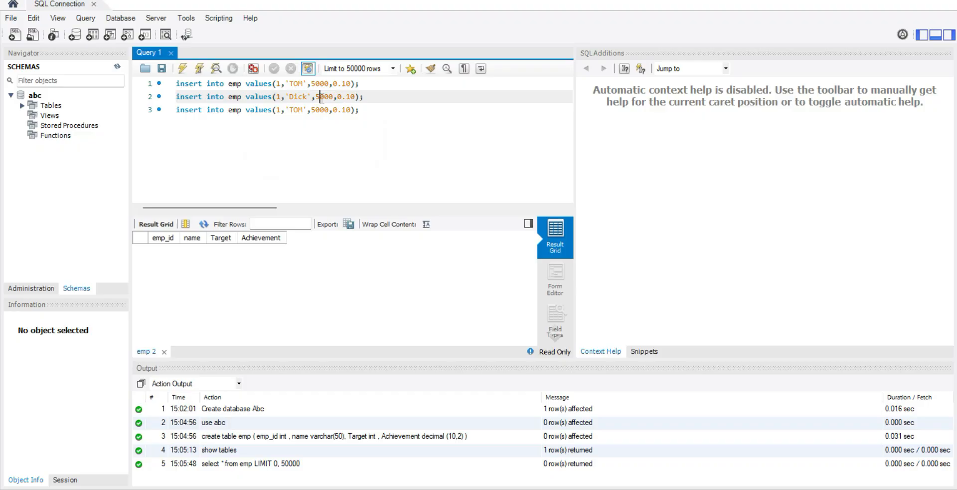
# Step: Set the second insert statement's Target to 6000, Achievement to 0.20 and emp_id to 2
pyautogui.press('BackSpace')
pyautogui.write('6')
pyautogui.click(350, 97)
pyautogui.press('BackSpace')
pyautogui.write('2')
pyautogui.click(280, 98)
pyautogui.press('BackSpace')
pyautogui.write('2')
# Step: Set the third insert statement's emp_id to 3 and replace its name with the third employee's name
pyautogui.press('Down')
pyautogui.press('BackSpace')
pyautogui.write('3')
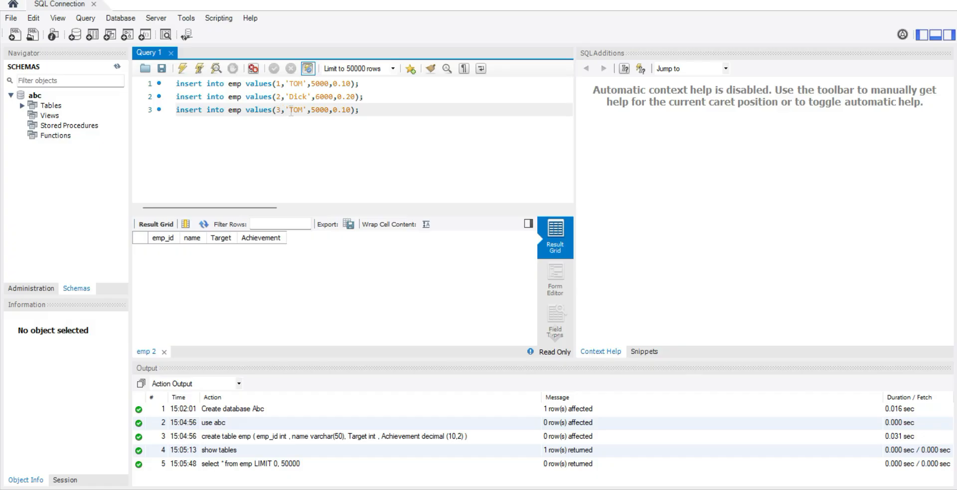
pyautogui.click(302, 110)
pyautogui.press('BackSpace')
pyautogui.press('BackSpace')
pyautogui.press('BackSpace')
pyautogui.write('Harry')
# Step: Set the third insert statement's Target to 7000 and Achievement to 0.30, and execute all three insert statements
pyautogui.click(325, 110)
pyautogui.press('BackSpace')
pyautogui.write('7')
pyautogui.click(355, 110)
pyautogui.press('BackSpace')
pyautogui.write('3')
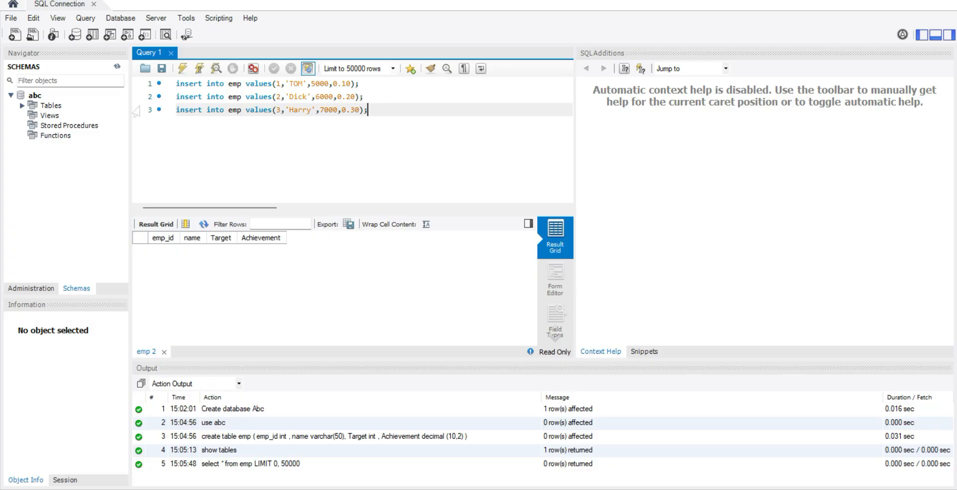
pyautogui.click(183, 70)
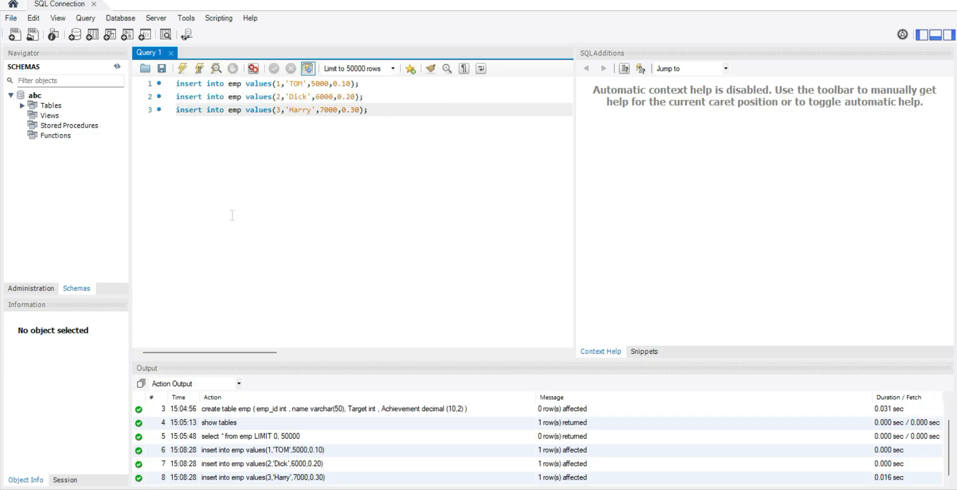
# Step: Clear the three insert statements from the query editor
pyautogui.press('BackSpace')
pyautogui.press('BackSpace')
pyautogui.press('BackSpace')
pyautogui.press('BackSpace')
pyautogui.press('BackSpace')
pyautogui.press('BackSpace')
pyautogui.press('BackSpace')
pyautogui.press('BackSpace')
pyautogui.press('BackSpace')
pyautogui.press('BackSpace')
pyautogui.press('BackSpace')
pyautogui.press('BackSpace')
pyautogui.press('BackSpace')
pyautogui.press('BackSpace')
pyautogui.press('BackSpace')
pyautogui.press('BackSpace')
pyautogui.press('BackSpace')
pyautogui.press('BackSpace')
pyautogui.press('BackSpace')
pyautogui.press('BackSpace')
pyautogui.press('BackSpace')
pyautogui.press('BackSpace')
pyautogui.press('BackSpace')
pyautogui.press('BackSpace')
pyautogui.press('BackSpace')
pyautogui.press('BackSpace')
pyautogui.press('BackSpace')
pyautogui.press('BackSpace')
pyautogui.press('BackSpace')
pyautogui.press('BackSpace')
pyautogui.press('BackSpace')
pyautogui.press('BackSpace')
pyautogui.press('BackSpace')
pyautogui.press('BackSpace')
pyautogui.press('BackSpace')
pyautogui.press('BackSpace')
pyautogui.press('BackSpace')
pyautogui.press('BackSpace')
pyautogui.press('BackSpace')
pyautogui.press('BackSpace')
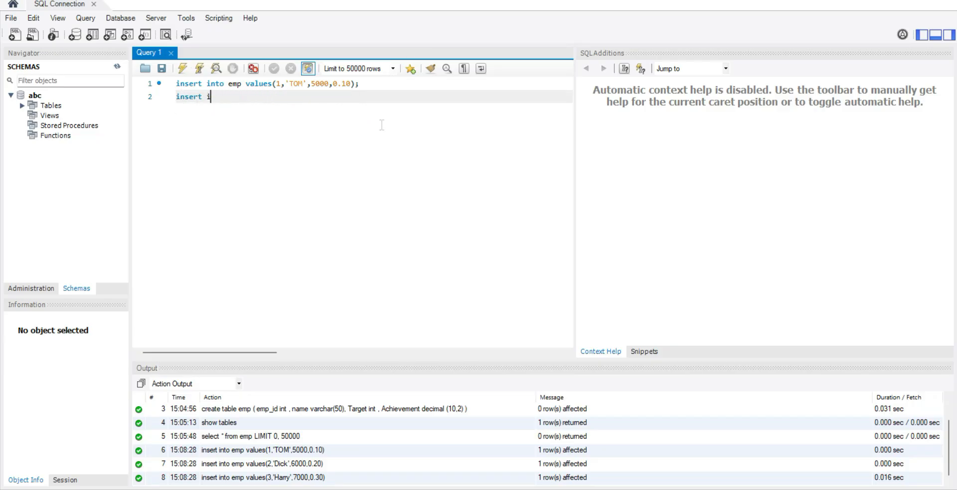
pyautogui.press('BackSpace')
pyautogui.press('BackSpace')
pyautogui.press('BackSpace')
pyautogui.press('BackSpace')
pyautogui.press('BackSpace')
pyautogui.press('BackSpace')
pyautogui.press('BackSpace')
pyautogui.press('BackSpace')
pyautogui.press('BackSpace')
pyautogui.press('BackSpace')
pyautogui.press('BackSpace')
pyautogui.press('BackSpace')
pyautogui.press('BackSpace')
pyautogui.press('BackSpace')
pyautogui.press('BackSpace')
pyautogui.press('BackSpace')
pyautogui.press('BackSpace')
pyautogui.press('BackSpace')
pyautogui.press('BackSpace')
pyautogui.press('BackSpace')
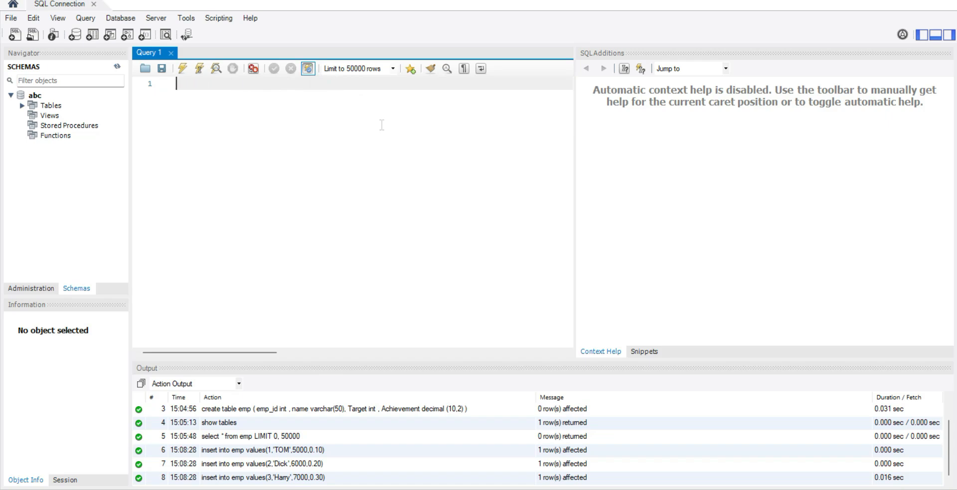
# Step: Write "select * from emp;" in the empty query editor and execute it to view the inserted rows
pyautogui.write('select * from emp;')
pyautogui.click(181, 73)
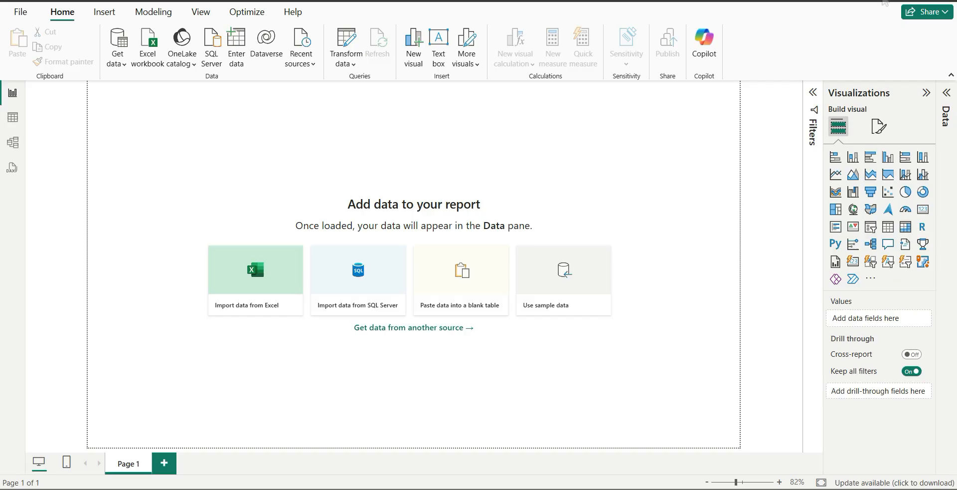
# Step: In Power BI, search the available data sources for mysql and connect using the MySQL database connector
pyautogui.click(117, 70)
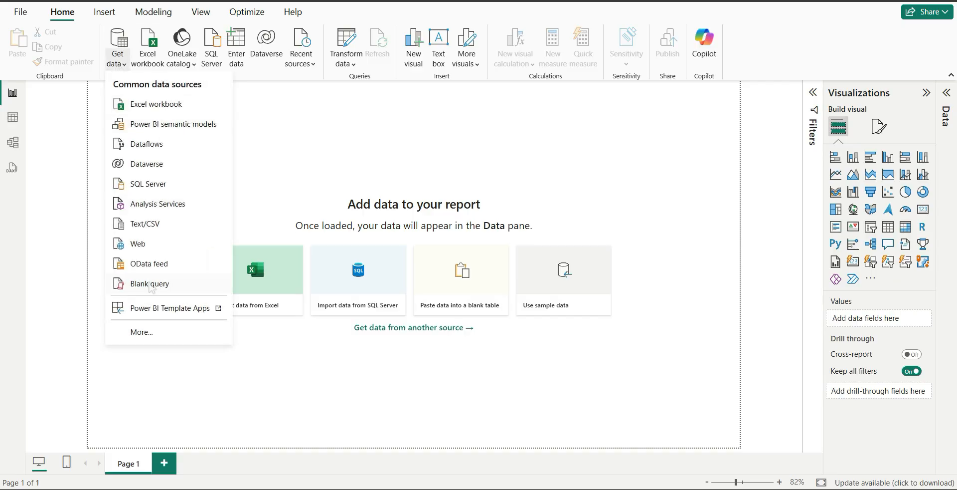
pyautogui.click(153, 334)
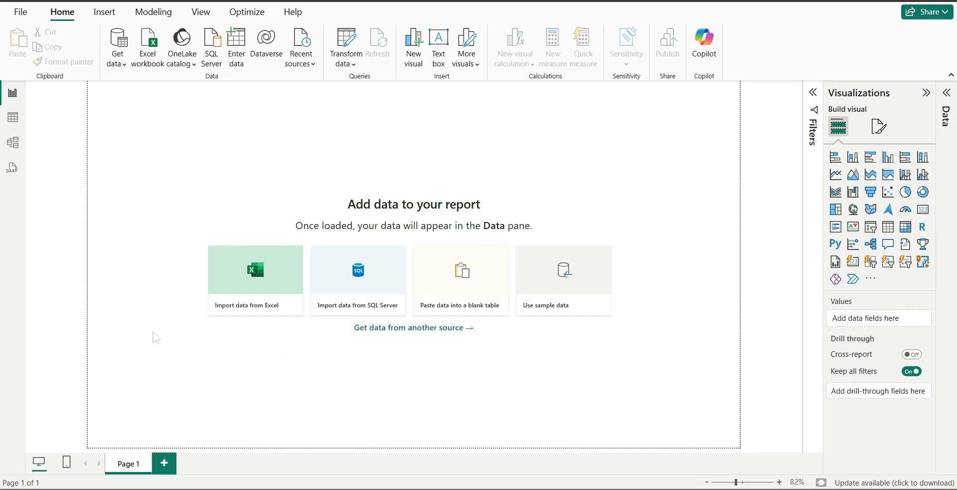
pyautogui.click(320, 83)
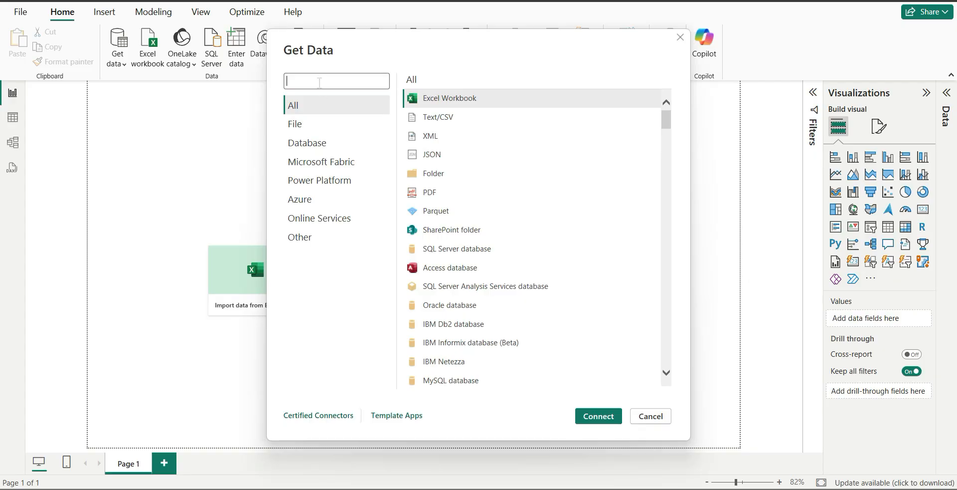
pyautogui.write('my')
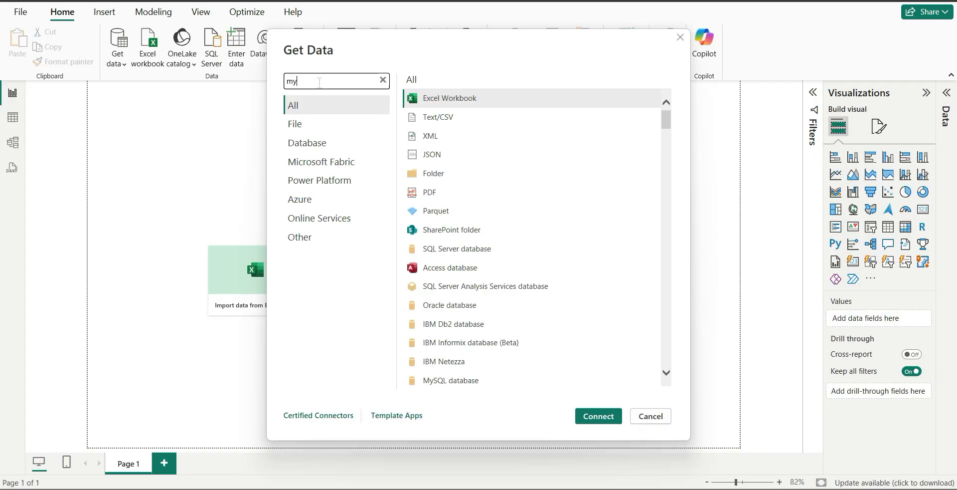
pyautogui.write('sql')
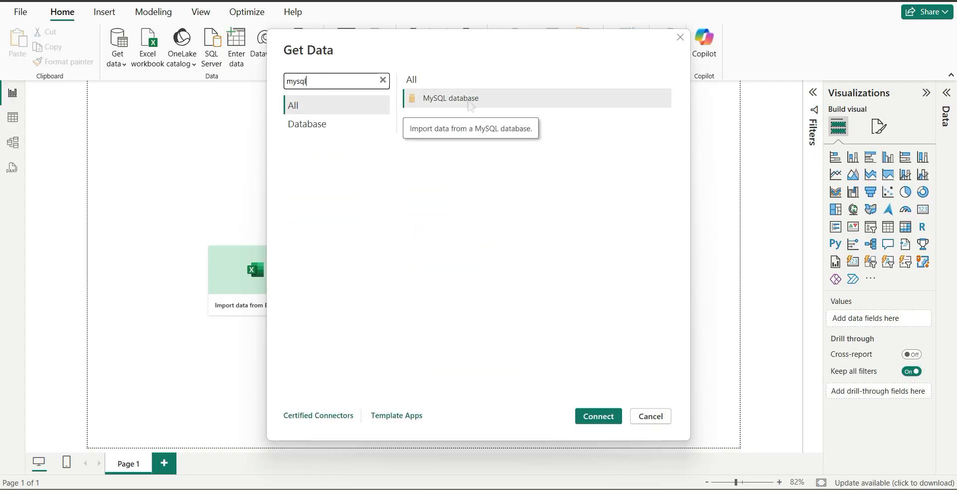
pyautogui.click(470, 102)
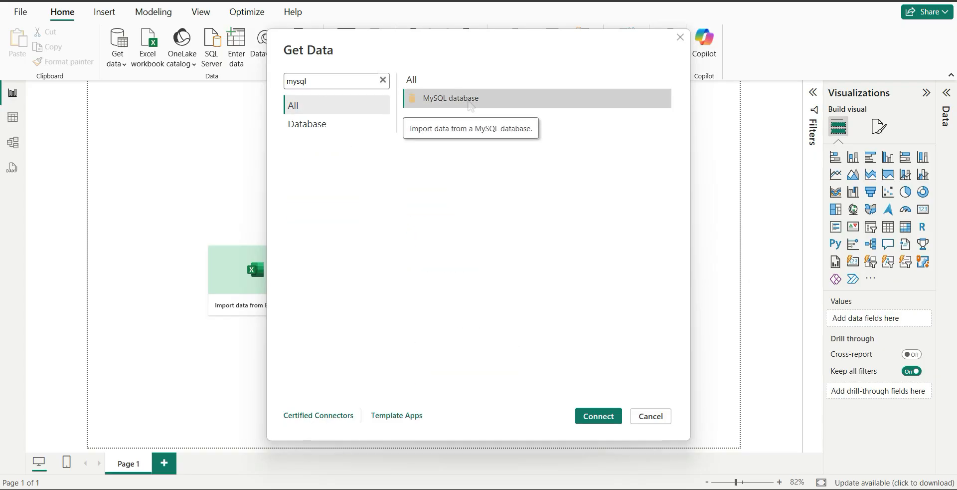
pyautogui.click(608, 423)
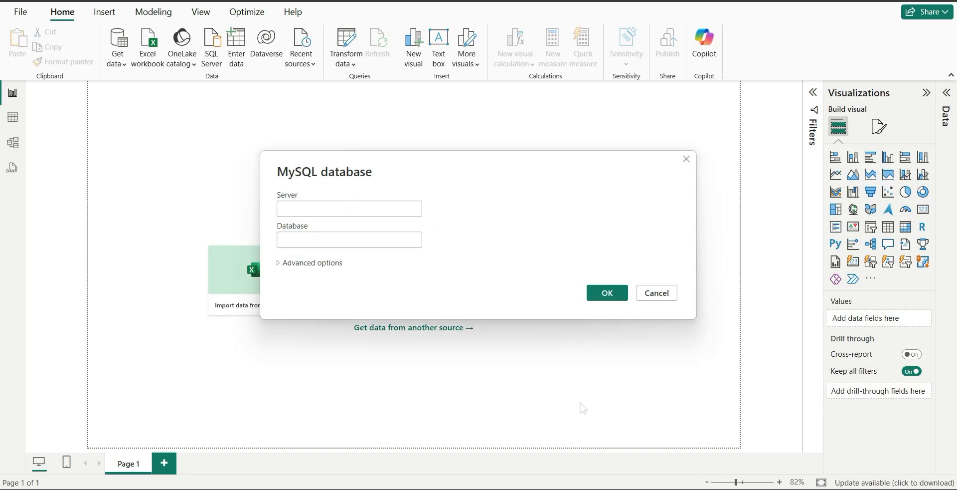
# Step: Close the open SQL Connection in MySQL Workbench to find its address, and enter 127.0.0.1:3306 as the server in Power BI
pyautogui.click(315, 209)
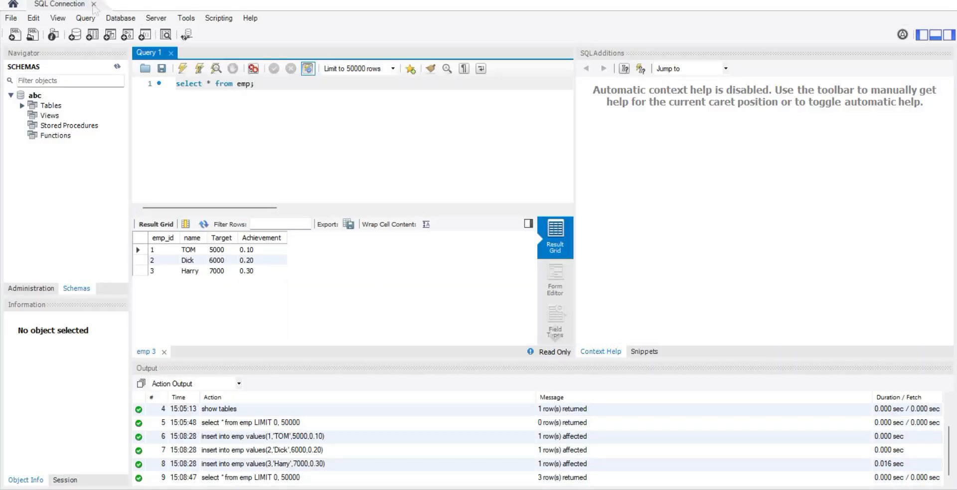
pyautogui.click(93, 4)
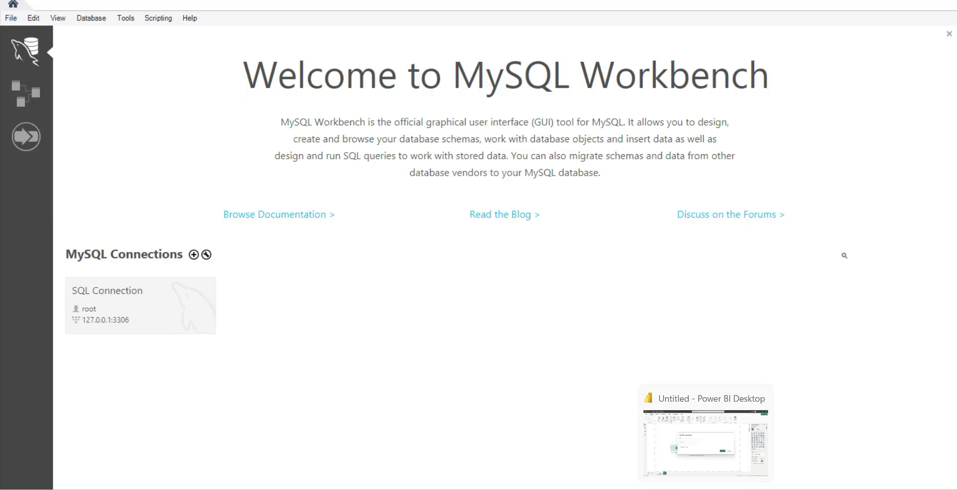
pyautogui.click(706, 488)
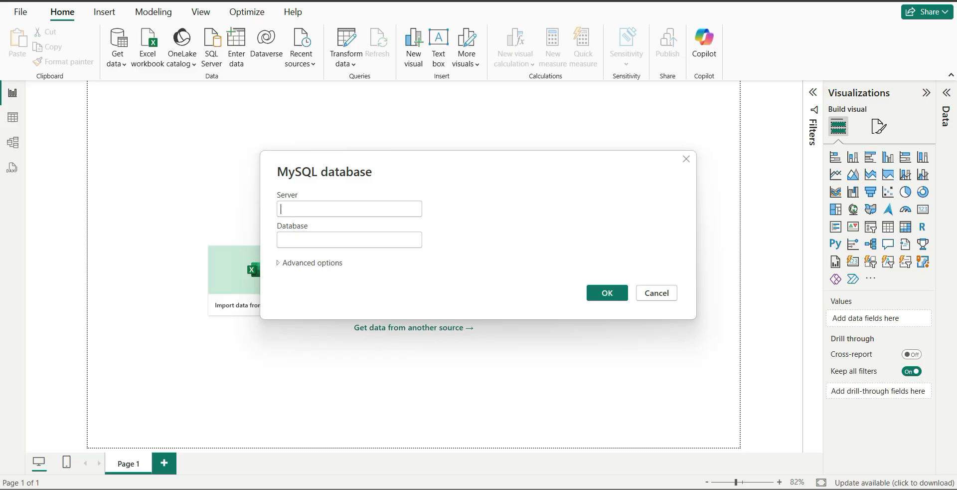
pyautogui.click(318, 209)
pyautogui.write('127.0.0.1:')
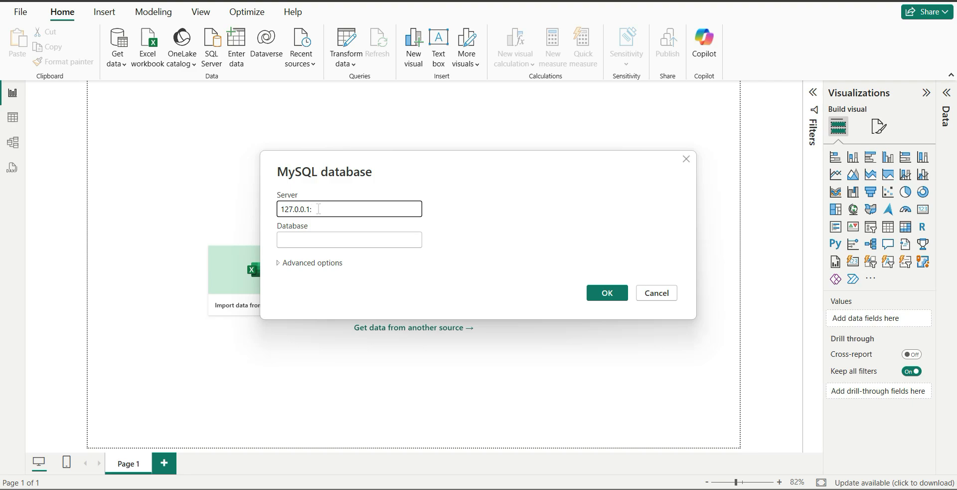
pyautogui.write('3306')
# Step: Compare the entered server address and port with the SQL Connection entry in MySQL Workbench, and return to Power BI
pyautogui.click(624, 489)
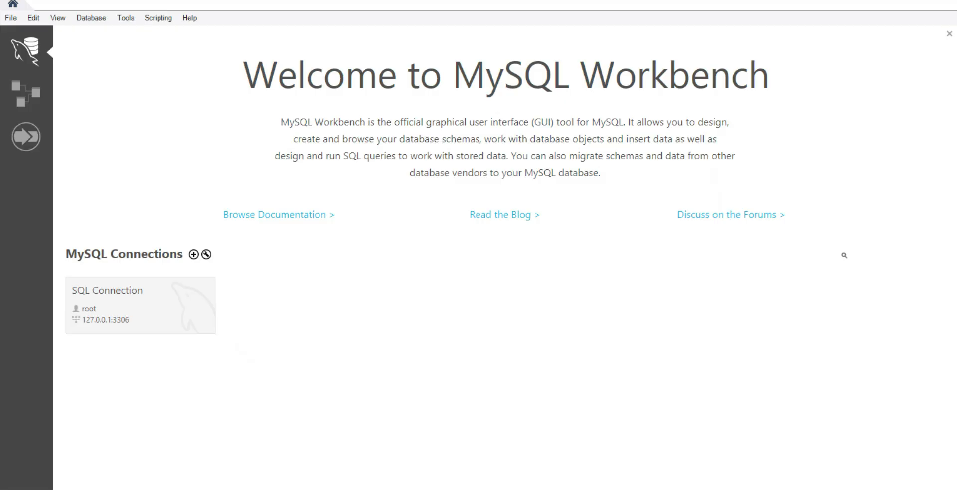
pyautogui.click(624, 489)
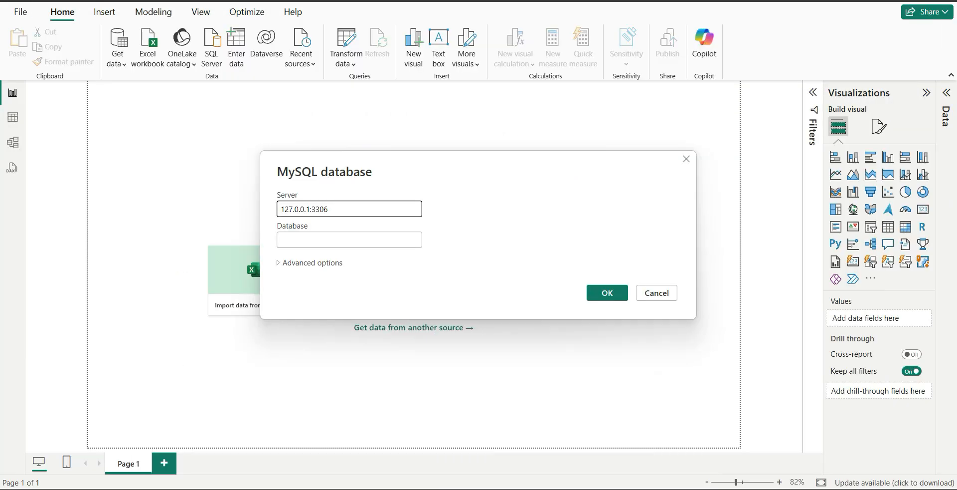
pyautogui.click(624, 488)
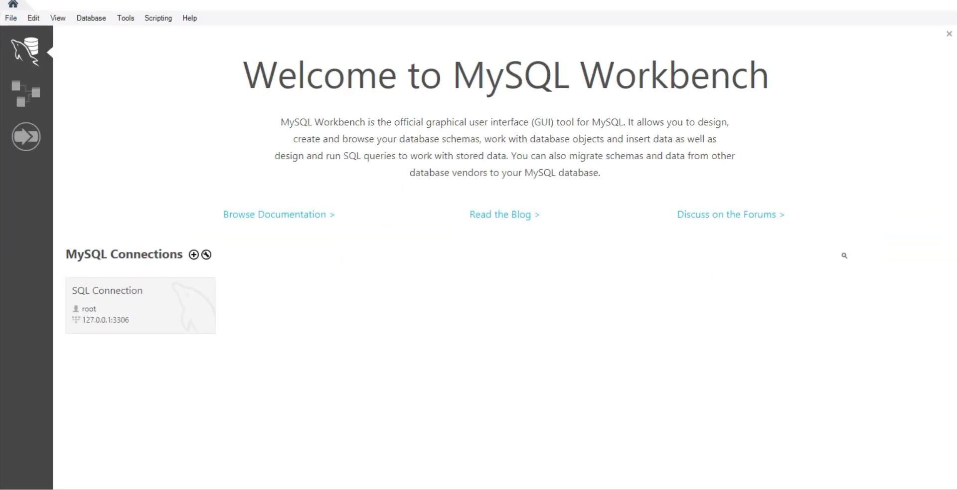
pyautogui.click(624, 489)
pyautogui.click(313, 242)
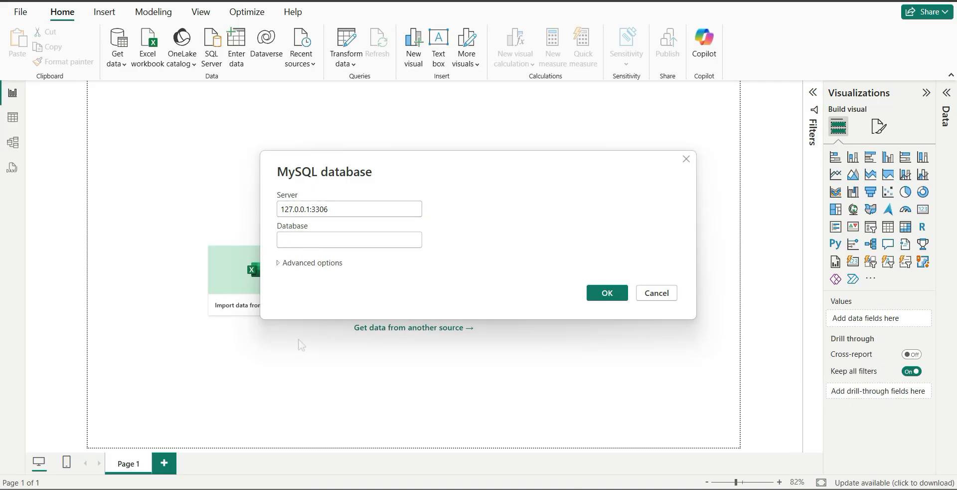
pyautogui.hotkey('alt', 'Tab')
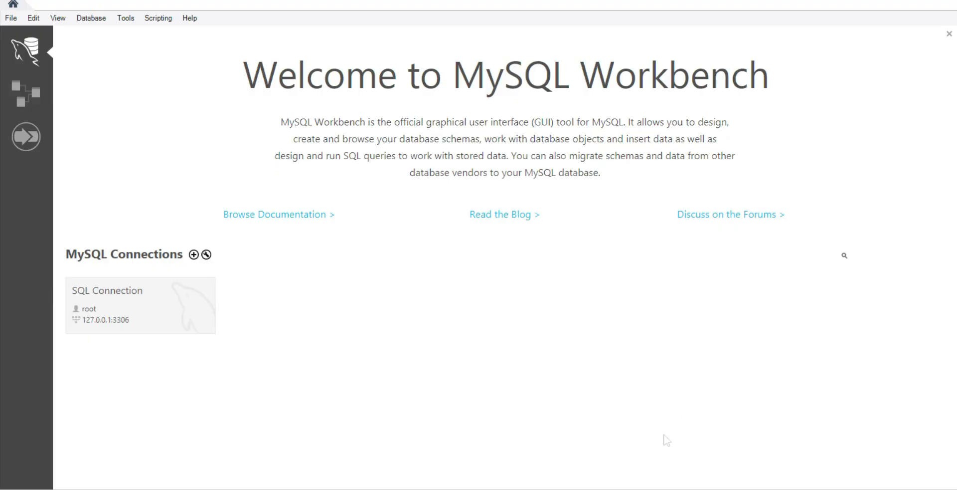
pyautogui.hotkey('alt', 'Tab')
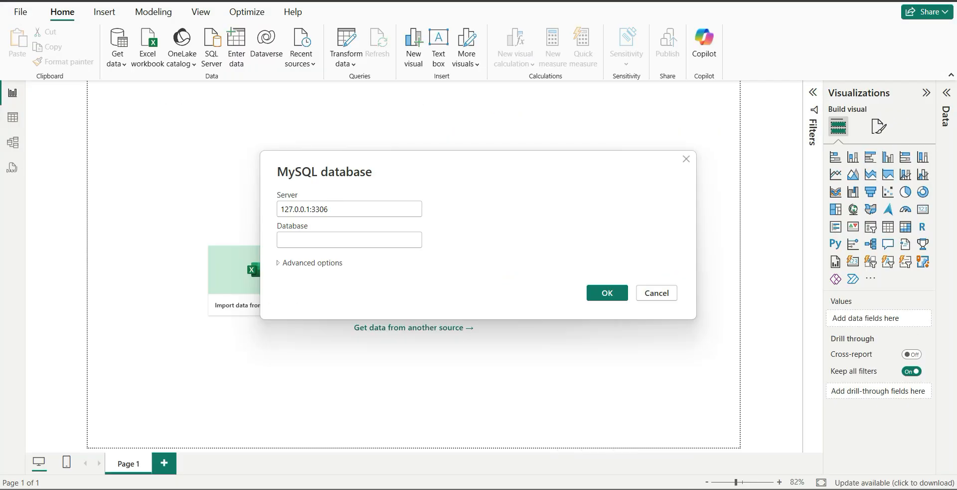
# Step: Set the database to abc and confirm the MySQL connection
pyautogui.click(319, 241)
pyautogui.write('abc')
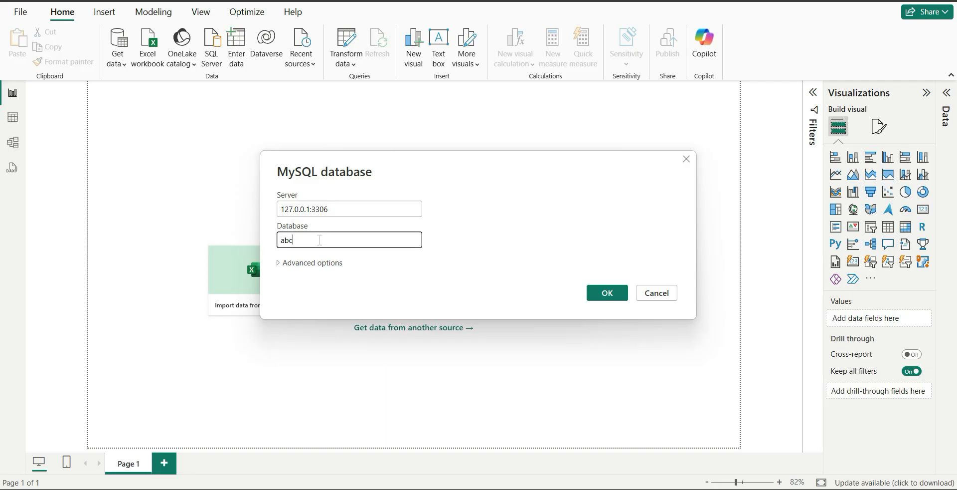
pyautogui.click(601, 296)
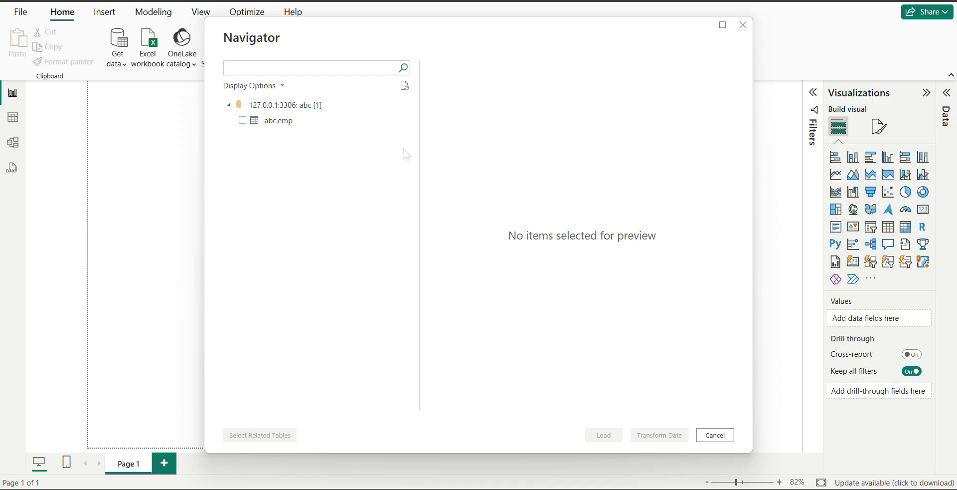
# Step: Select the abc.emp table from the database and load it into the report
pyautogui.click(242, 121)
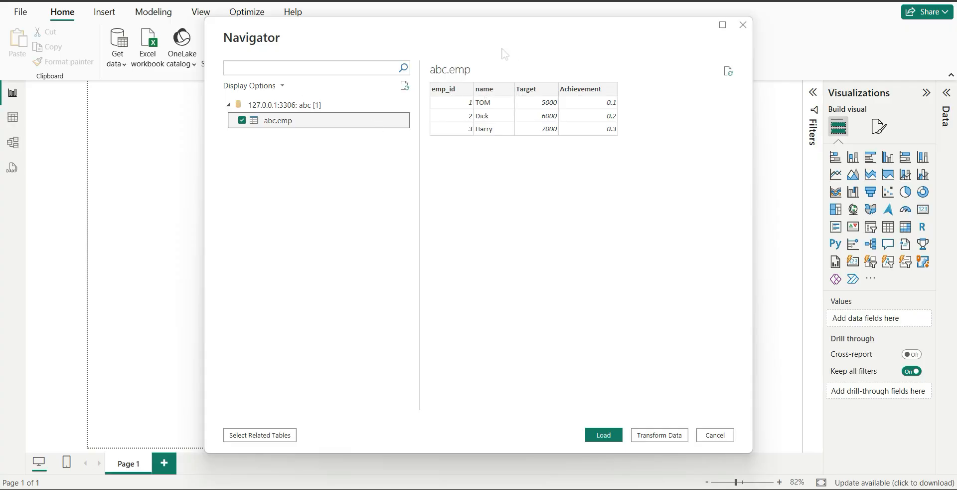
pyautogui.click(610, 435)
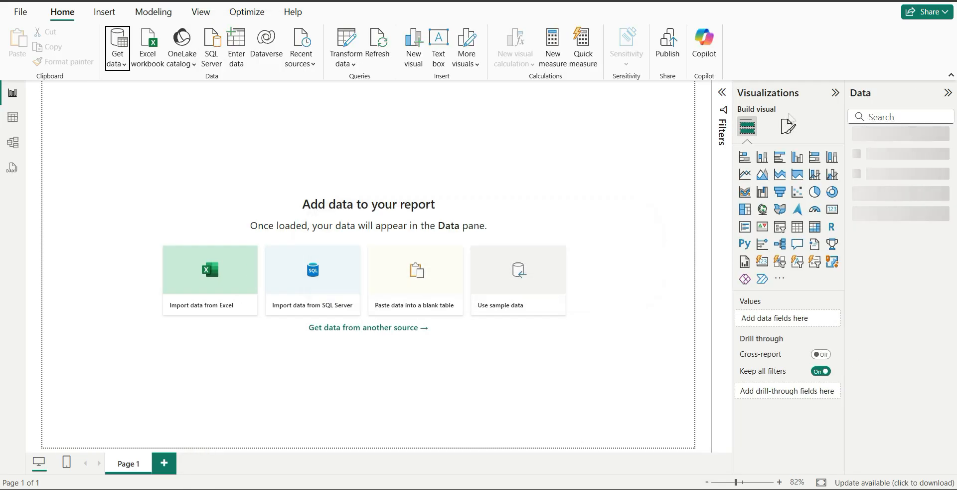
pyautogui.click(859, 141)
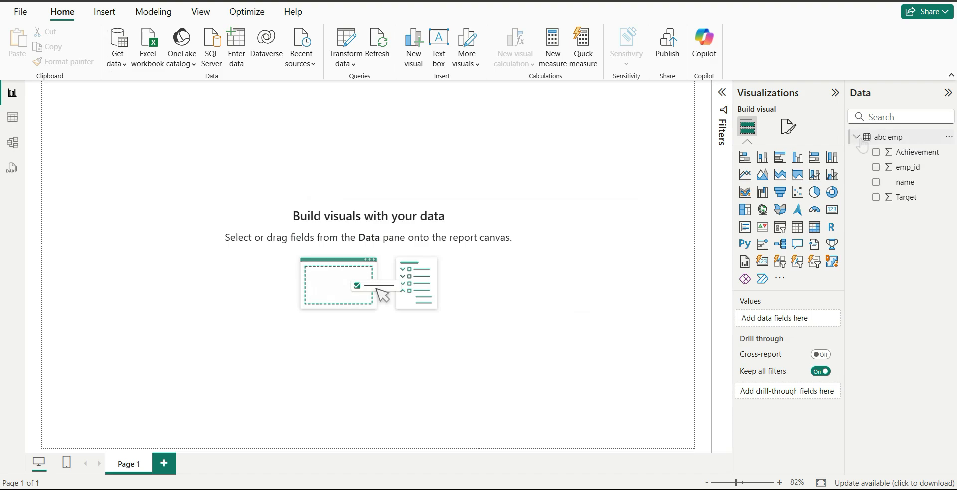
# Step: Show the abc emp data as a table and format the Achievement column as a percentage
pyautogui.click(12, 118)
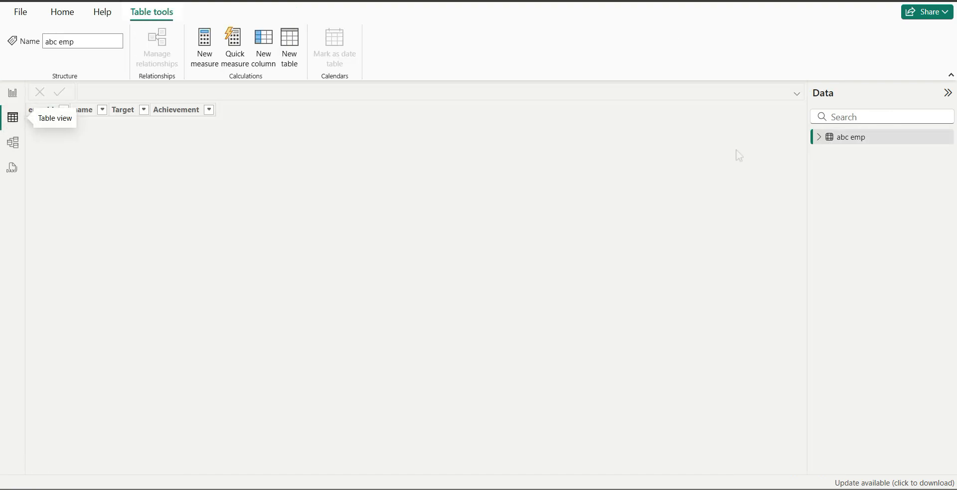
pyautogui.click(858, 145)
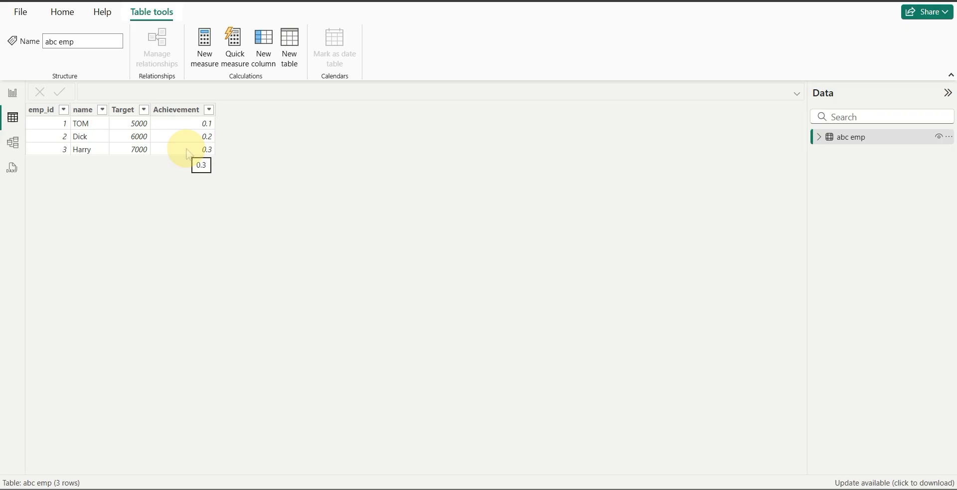
pyautogui.click(175, 110)
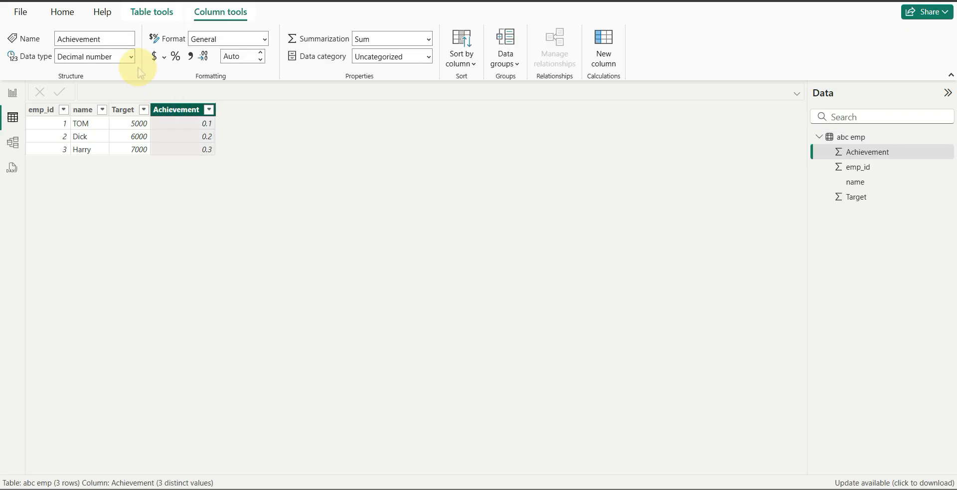
pyautogui.click(176, 59)
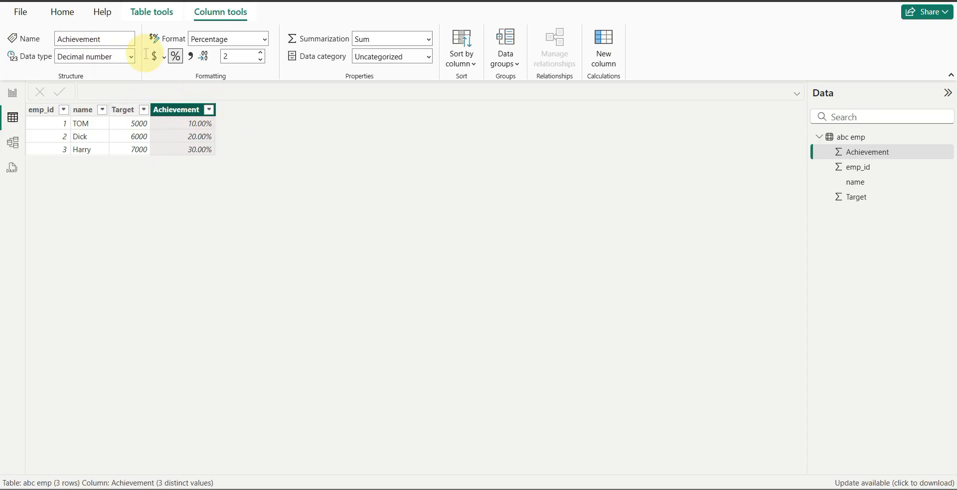
# Step: Add a calculated column to the abc emp table and name it "Aveieved Amount" in its formula
pyautogui.click(62, 15)
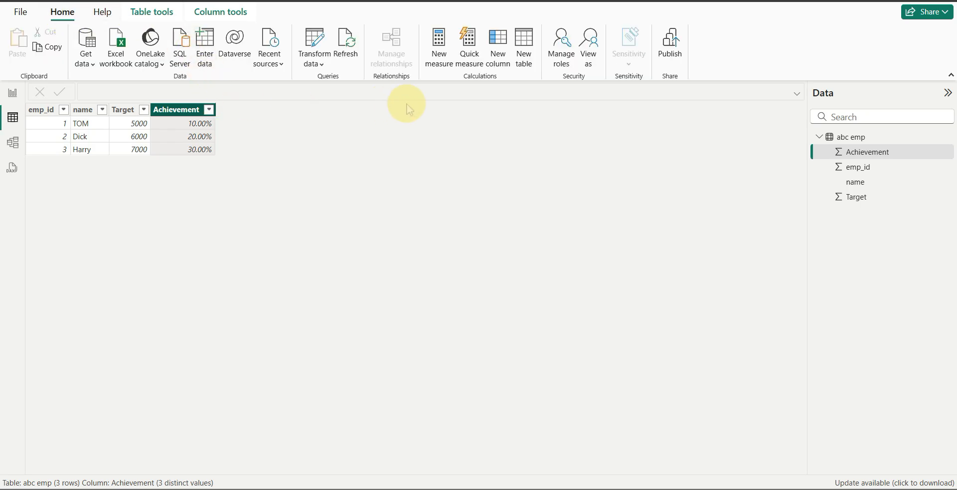
pyautogui.click(499, 55)
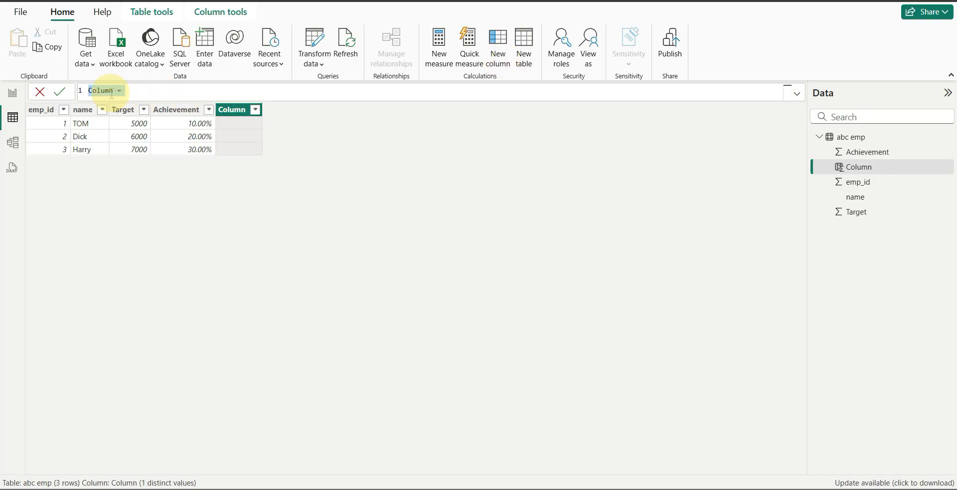
pyautogui.click(114, 90)
pyautogui.press('BackSpace')
pyautogui.press('BackSpace')
pyautogui.press('BackSpace')
pyautogui.press('BackSpace')
pyautogui.press('BackSpace')
pyautogui.press('BackSpace')
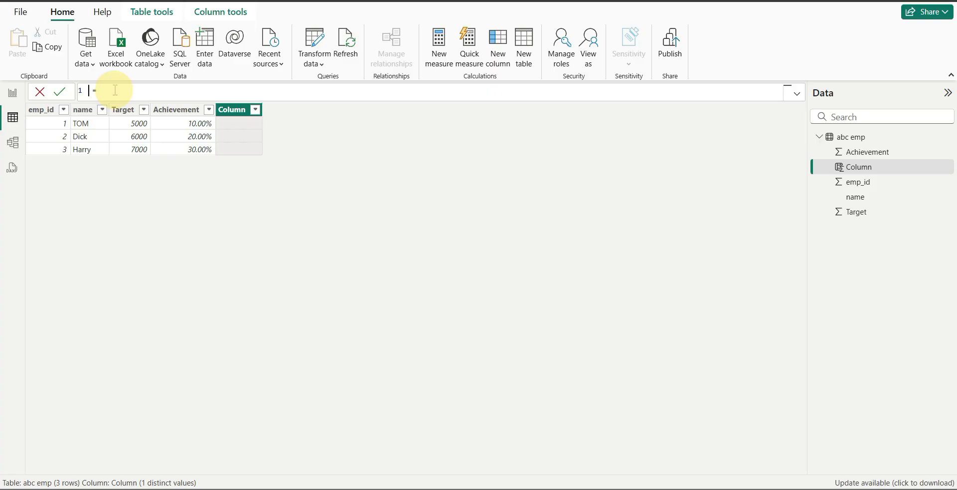
pyautogui.write('Aveieved Amount')
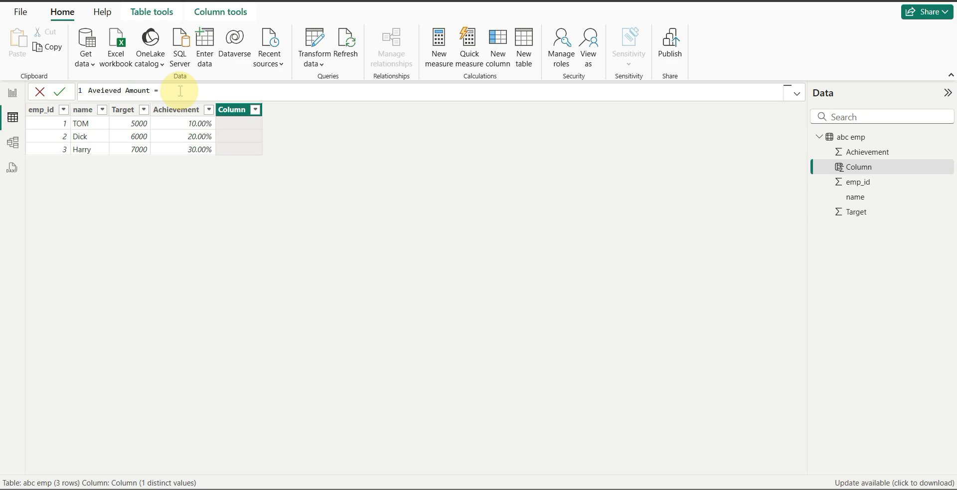
# Step: Complete the Aveieved Amount formula as 'abc emp'[Target]*'abc emp'[Achievement] and commit it
pyautogui.write('abc')
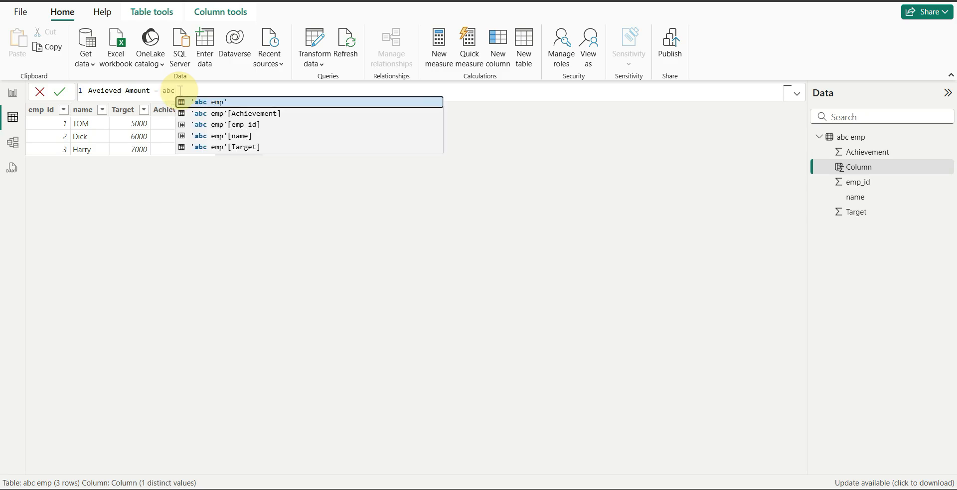
pyautogui.press('Down')
pyautogui.press('Down')
pyautogui.press('Down')
pyautogui.press('Down')
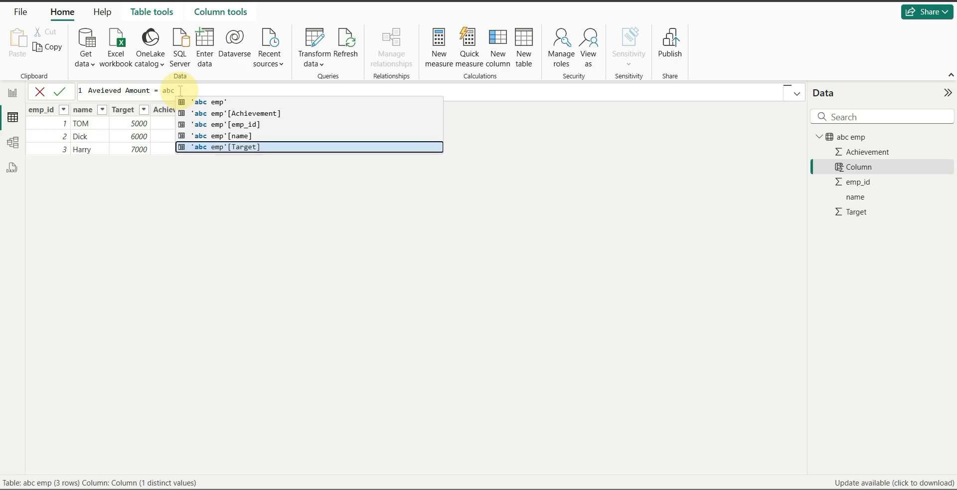
pyautogui.press('Tab')
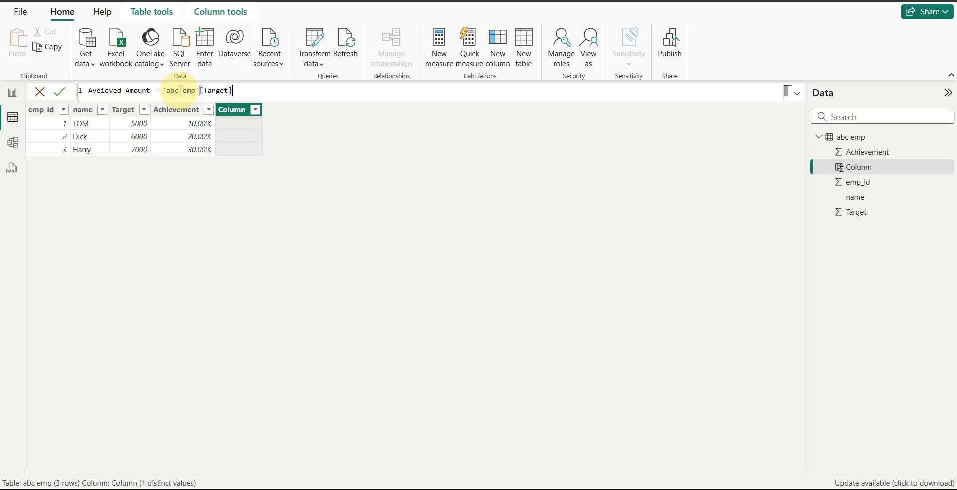
pyautogui.write('*abc')
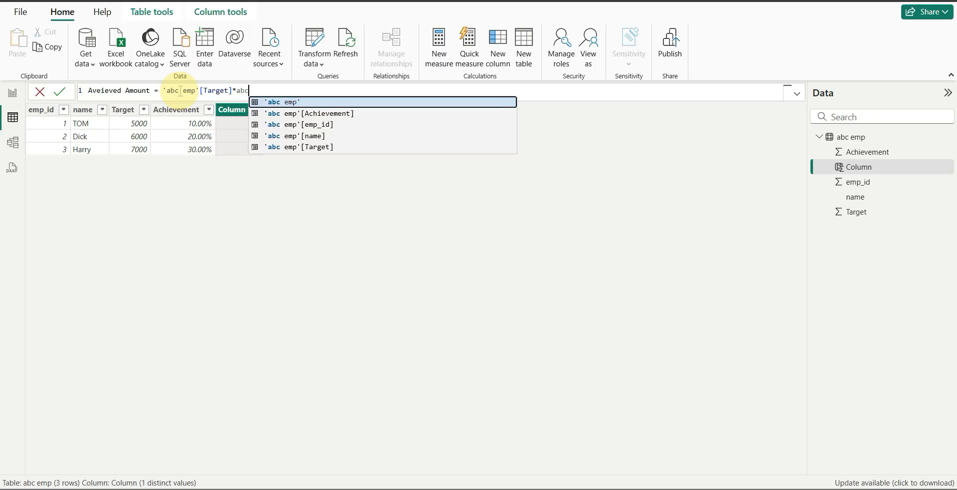
pyautogui.click(283, 115)
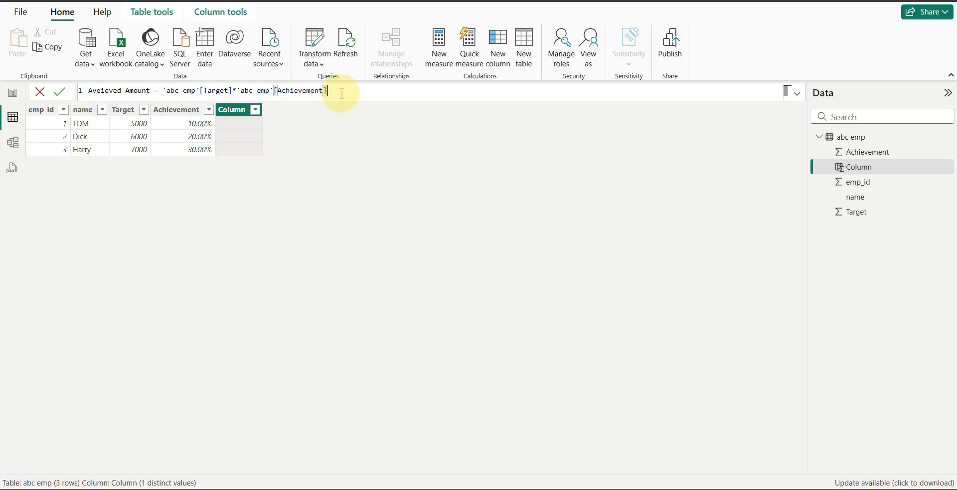
pyautogui.press('Return')
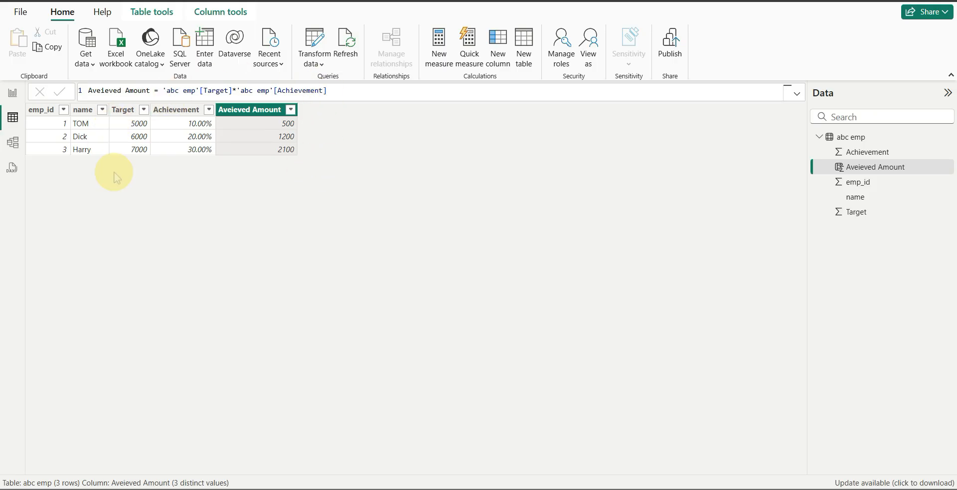
# Step: Insert a blank table visual on the report page, move it toward the upper middle and widen it
pyautogui.click(13, 94)
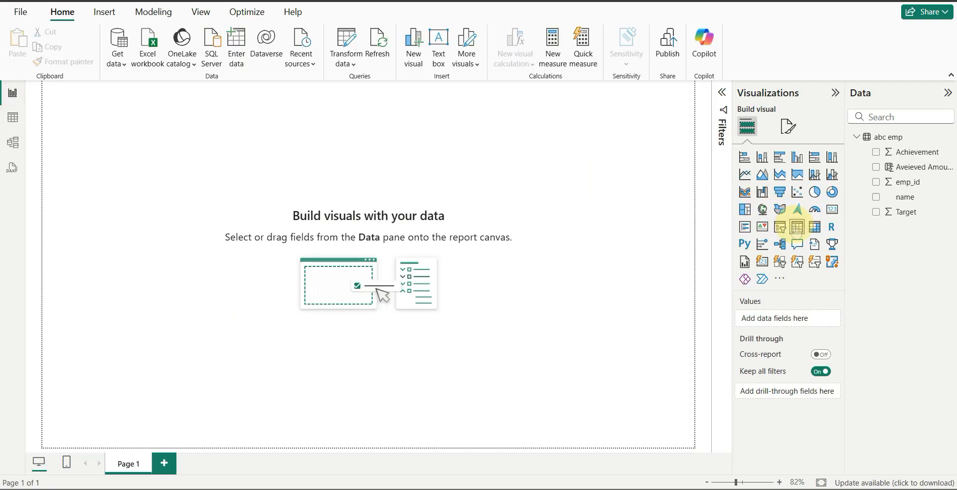
pyautogui.click(796, 227)
pyautogui.moveTo(70, 100); pyautogui.dragTo(251, 169)
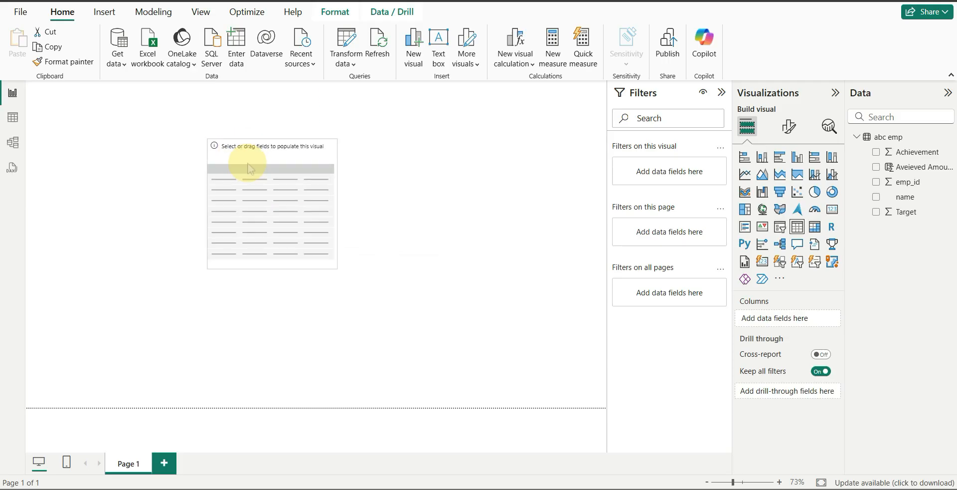
pyautogui.moveTo(331, 267); pyautogui.dragTo(510, 275)
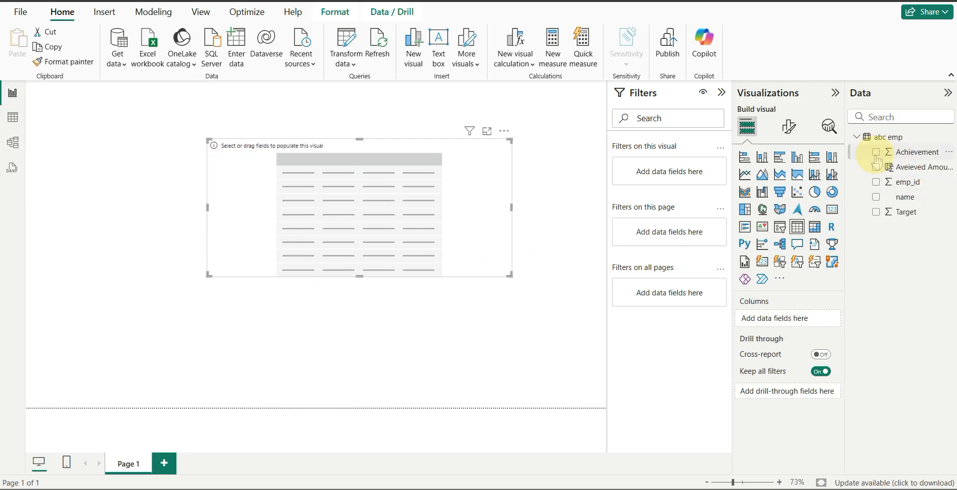
# Step: Add emp_id, name, Target, Achievement and Aveieved Amount to the table visual, shrink it around its data and reposition it
pyautogui.click(876, 182)
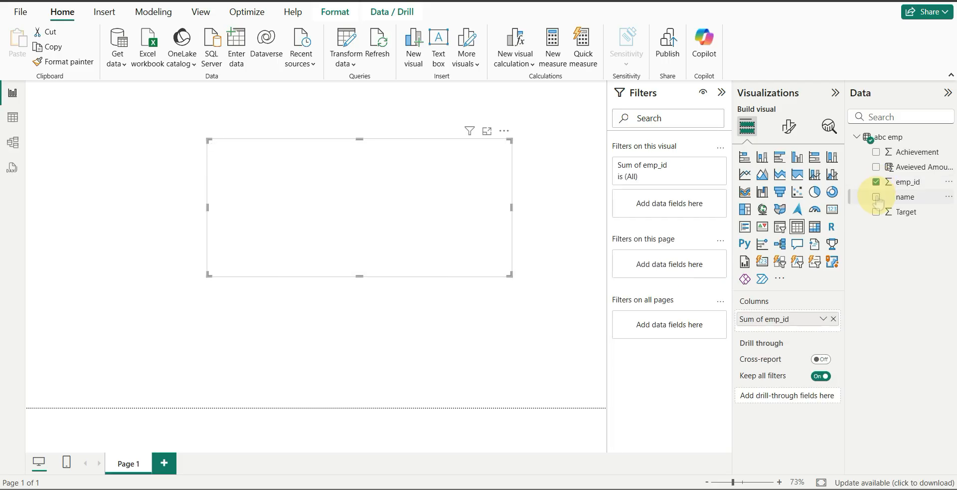
pyautogui.click(877, 197)
pyautogui.click(877, 213)
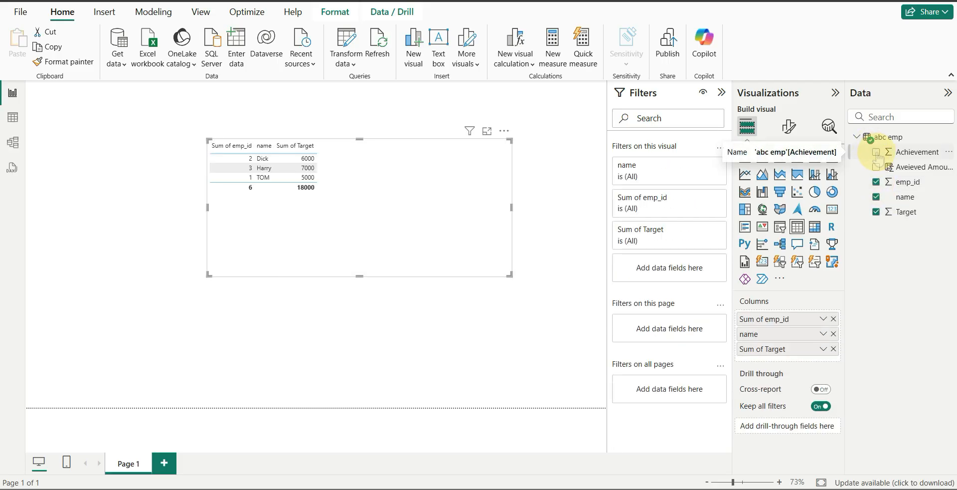
pyautogui.click(876, 152)
pyautogui.click(877, 168)
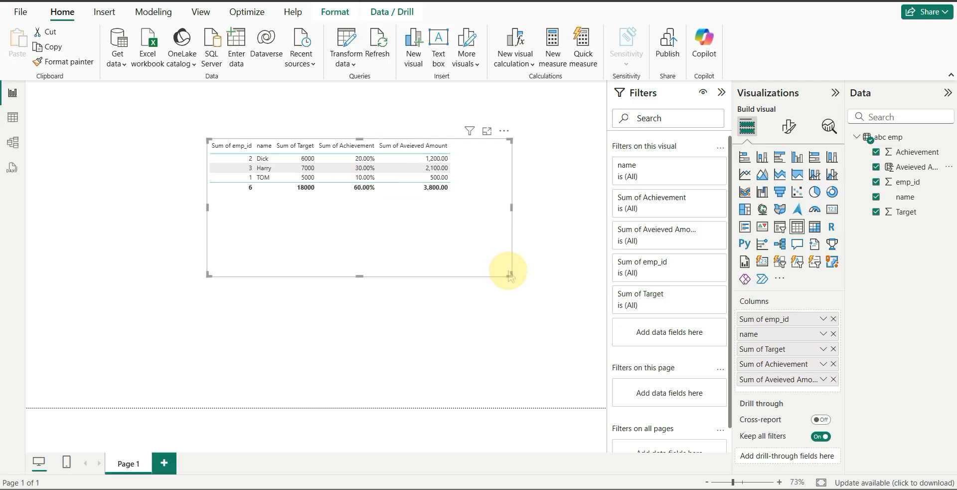
pyautogui.moveTo(509, 274); pyautogui.dragTo(452, 195)
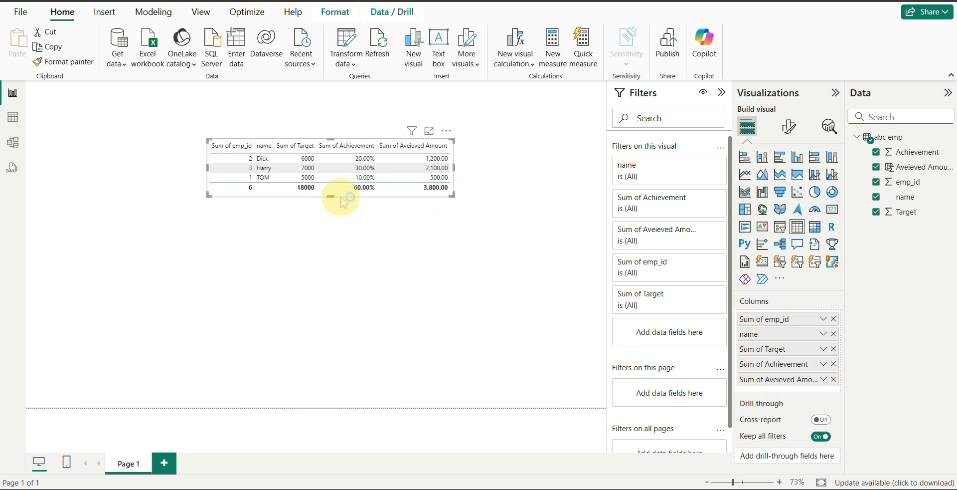
pyautogui.moveTo(333, 195); pyautogui.dragTo(351, 257)
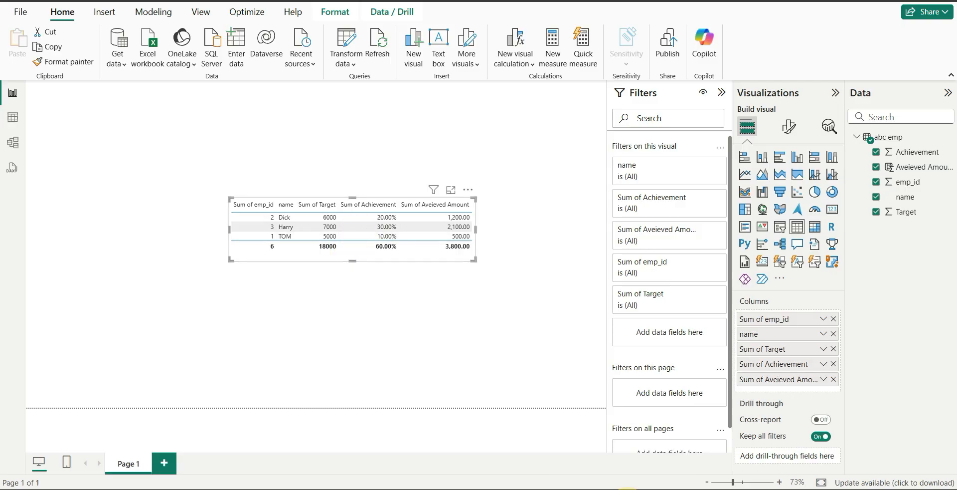
# Step: Compare the emp query result in MySQL Workbench with the abc emp data and calculated column in Power BI
pyautogui.click(627, 489)
pyautogui.click(104, 294)
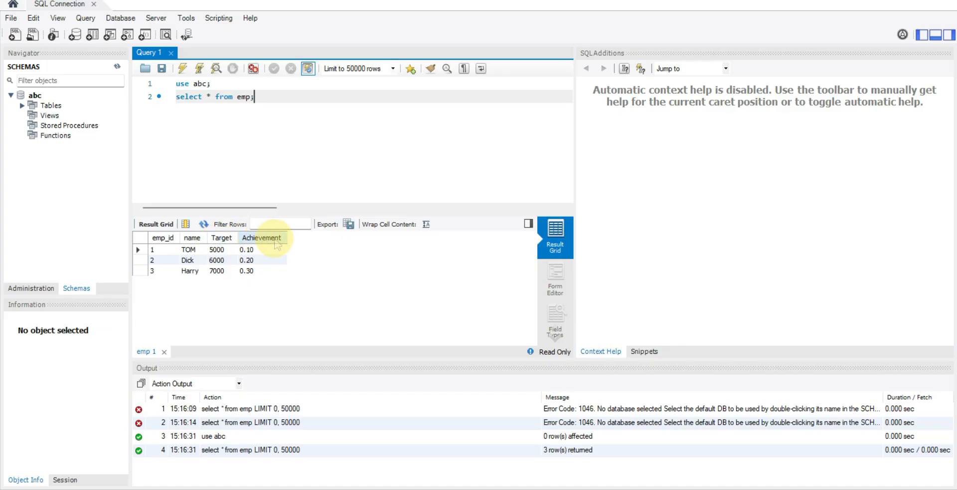
pyautogui.hotkey('alt', 'Tab')
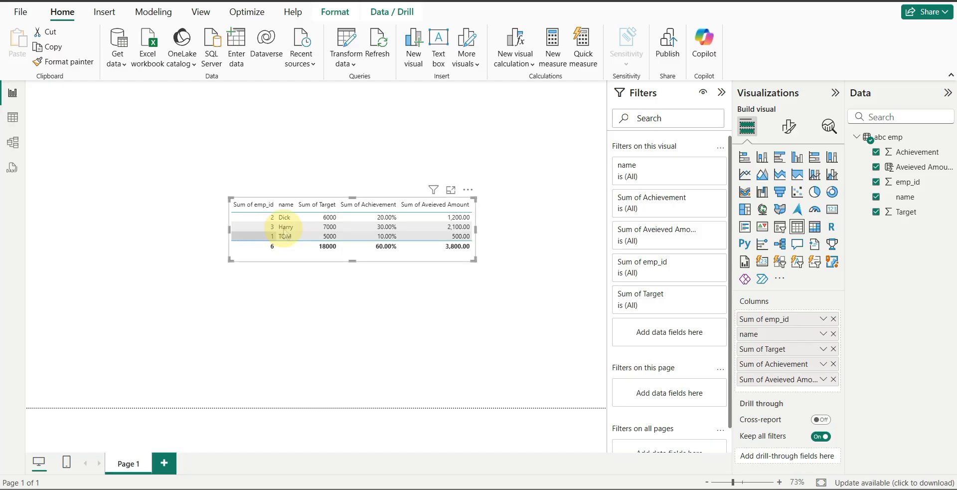
pyautogui.click(14, 118)
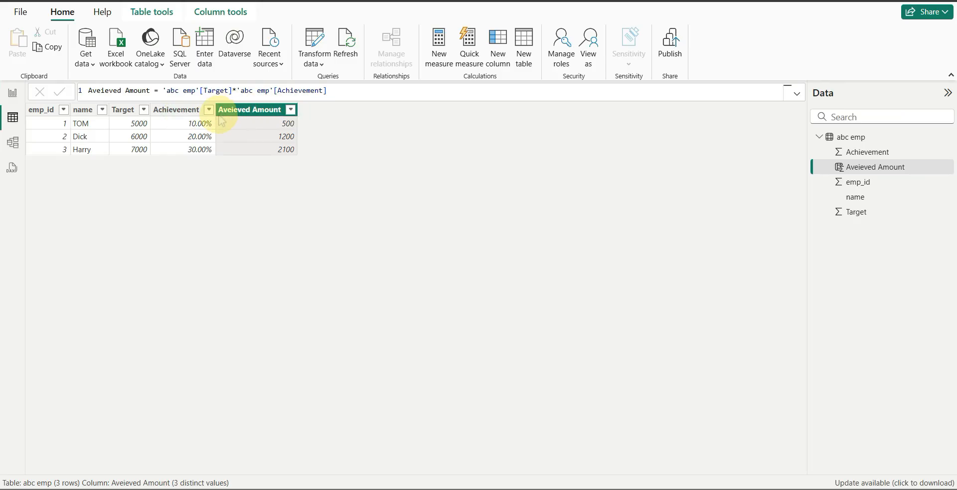
pyautogui.click(12, 94)
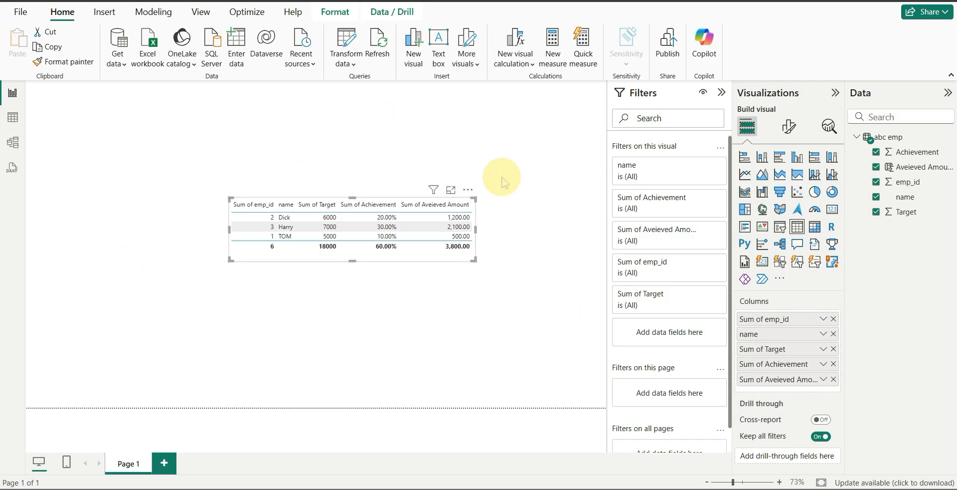
# Step: Export the table visual's data as a CSV file named data in the My TechTra folder
pyautogui.click(468, 192)
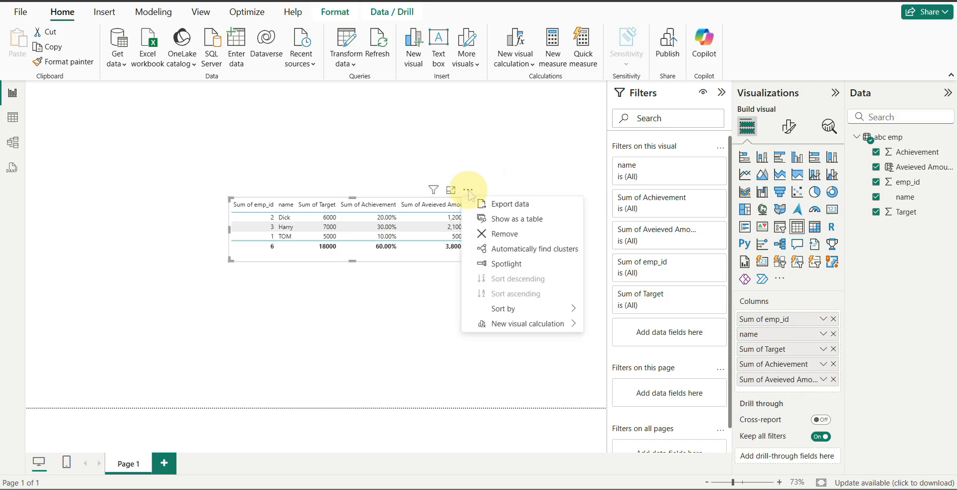
pyautogui.click(520, 204)
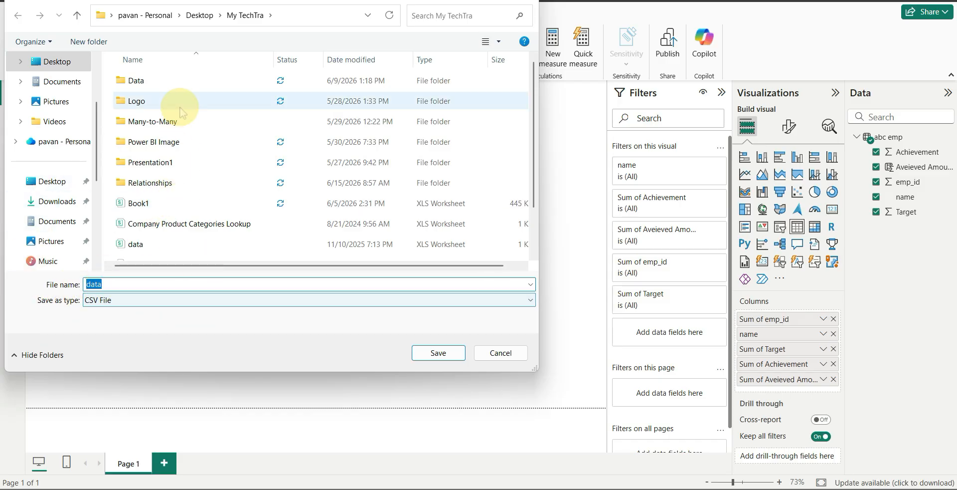
pyautogui.click(425, 354)
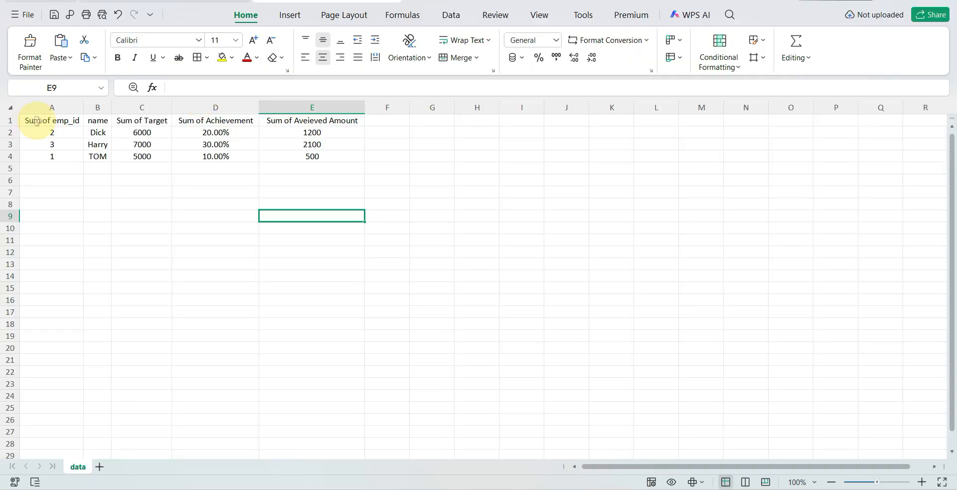
# Step: Apply borders to cells A1:E4 in the exported data sheet in WPS Office and check the Sum of Aveieved Amount column
pyautogui.click(32, 120)
pyautogui.keyDown('shift'); pyautogui.click(312, 156); pyautogui.keyUp('shift')
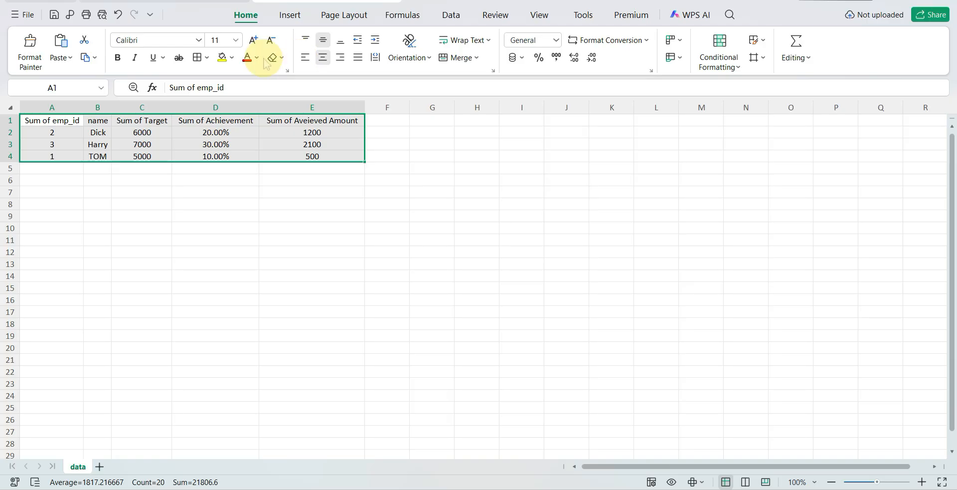
pyautogui.click(197, 57)
pyautogui.click(483, 205)
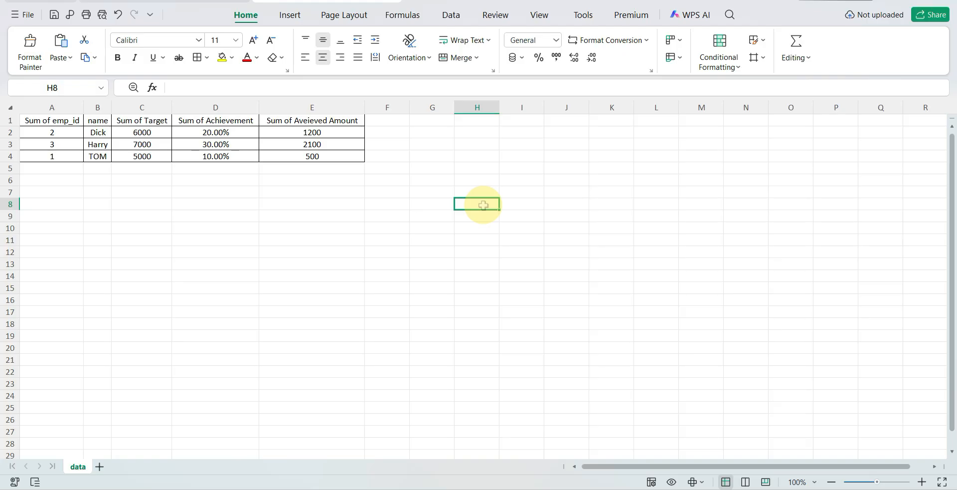
pyautogui.click(343, 107)
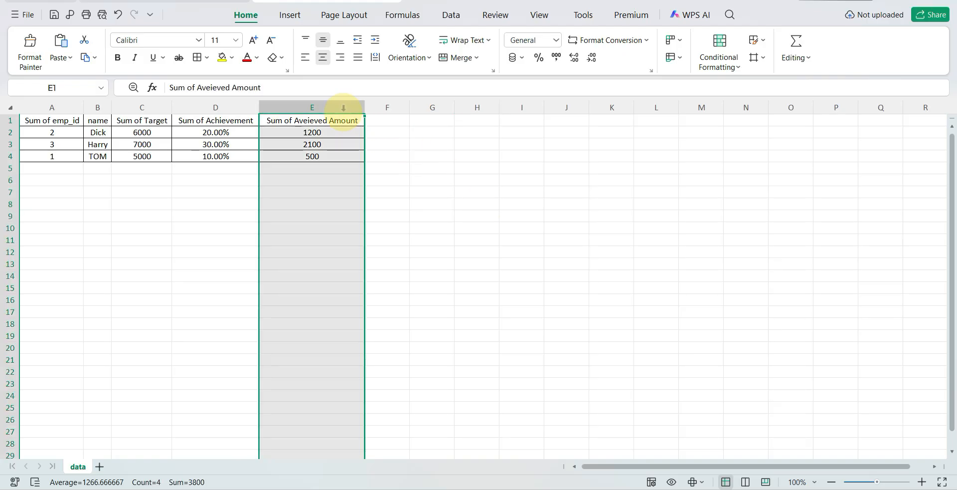
pyautogui.click(430, 155)
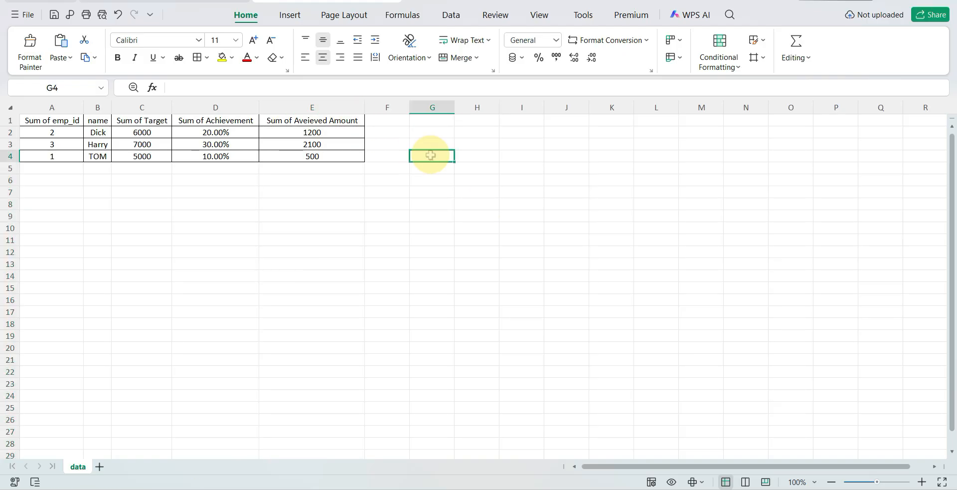